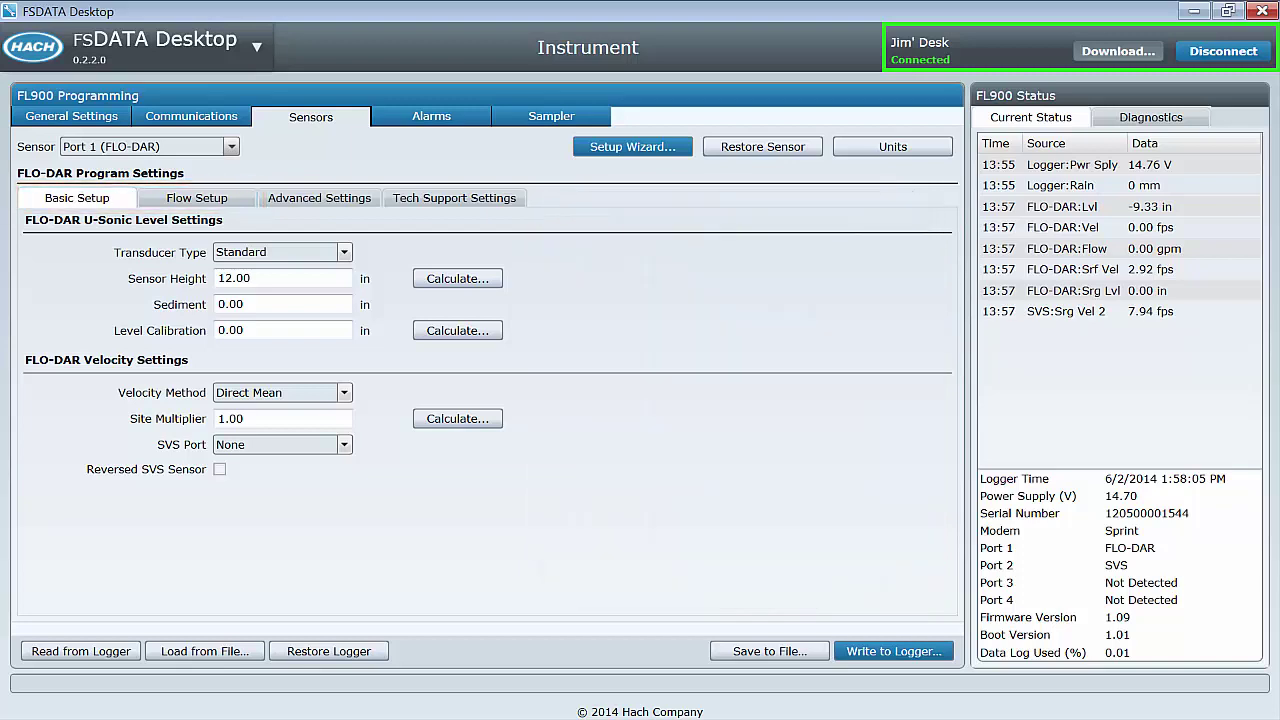
Start the FLO-DAR setup wizard with 1 sensor reading and set the primary device to Area Velocity (Circular) with a 24 in diameter.
click(598, 148)
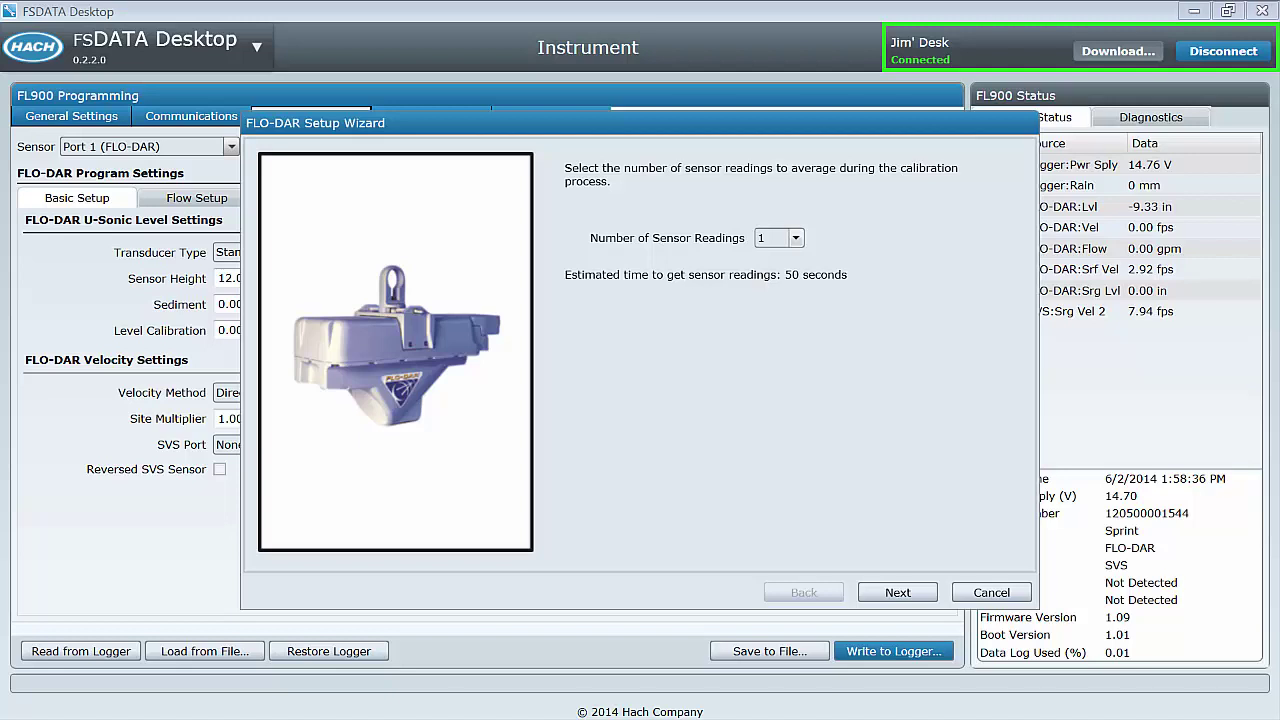
click(898, 593)
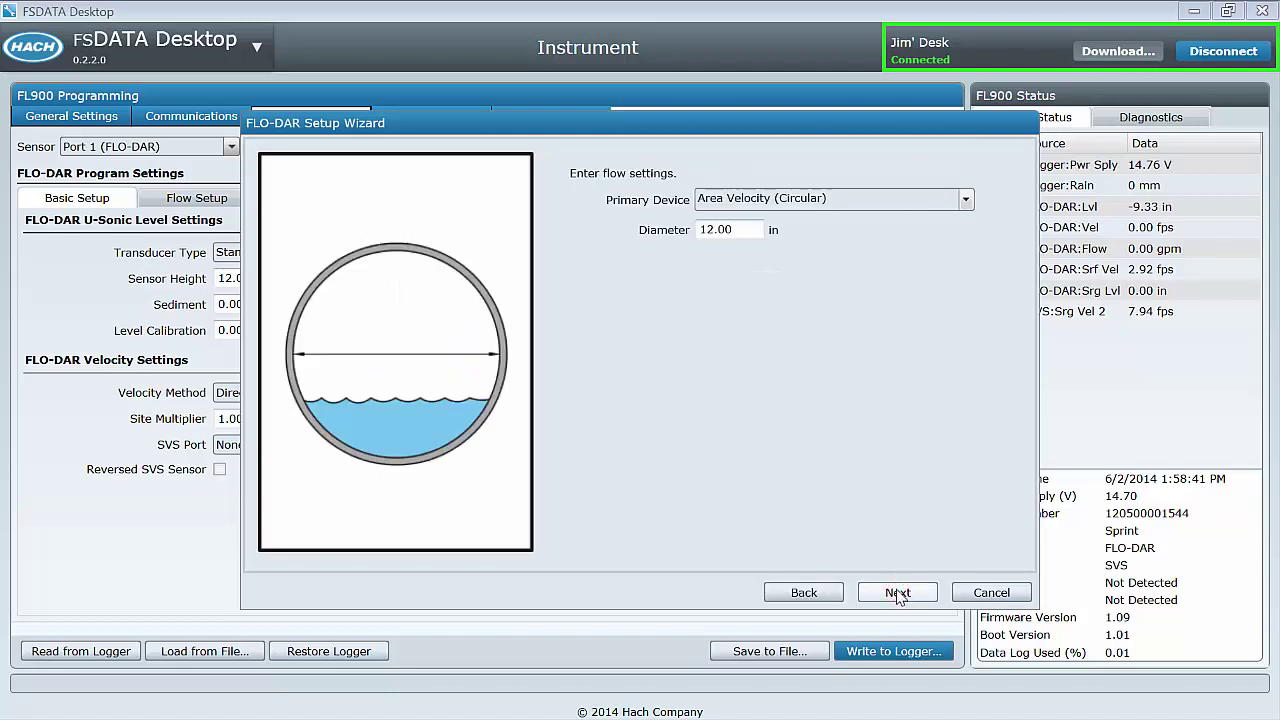
click(966, 199)
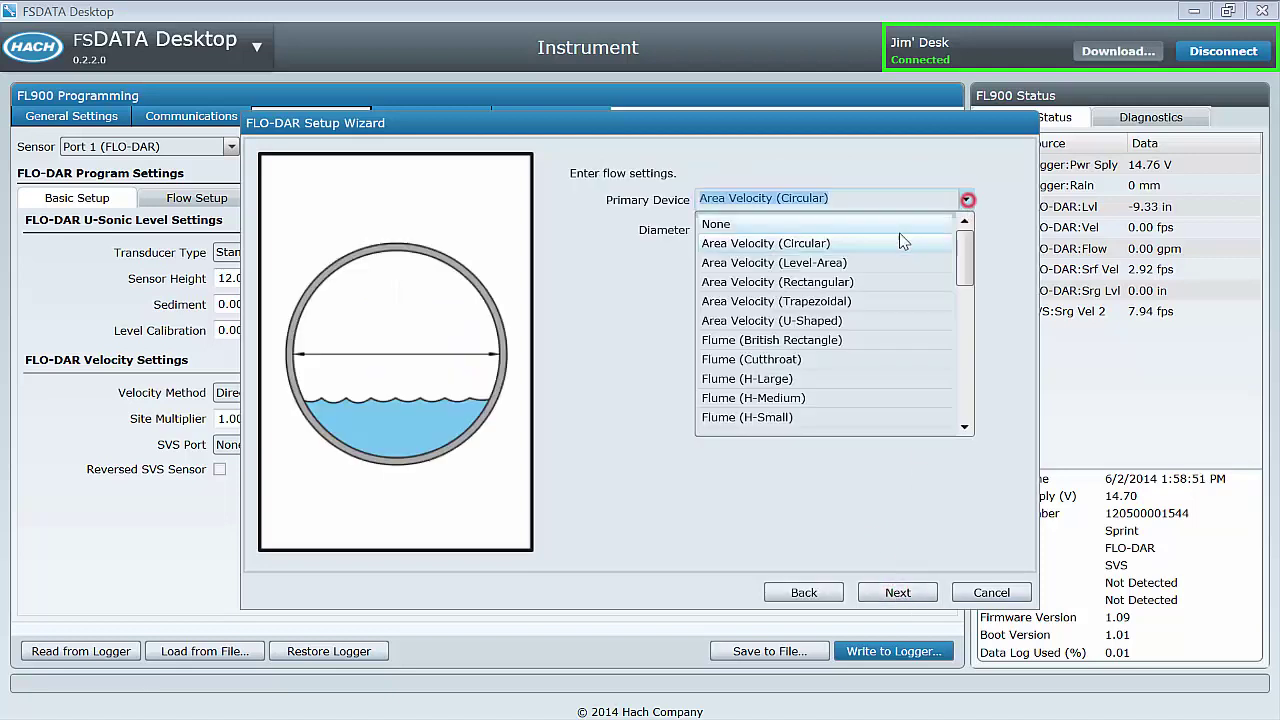
click(826, 244)
double_click(725, 229)
key(BackSpace)
text(24)
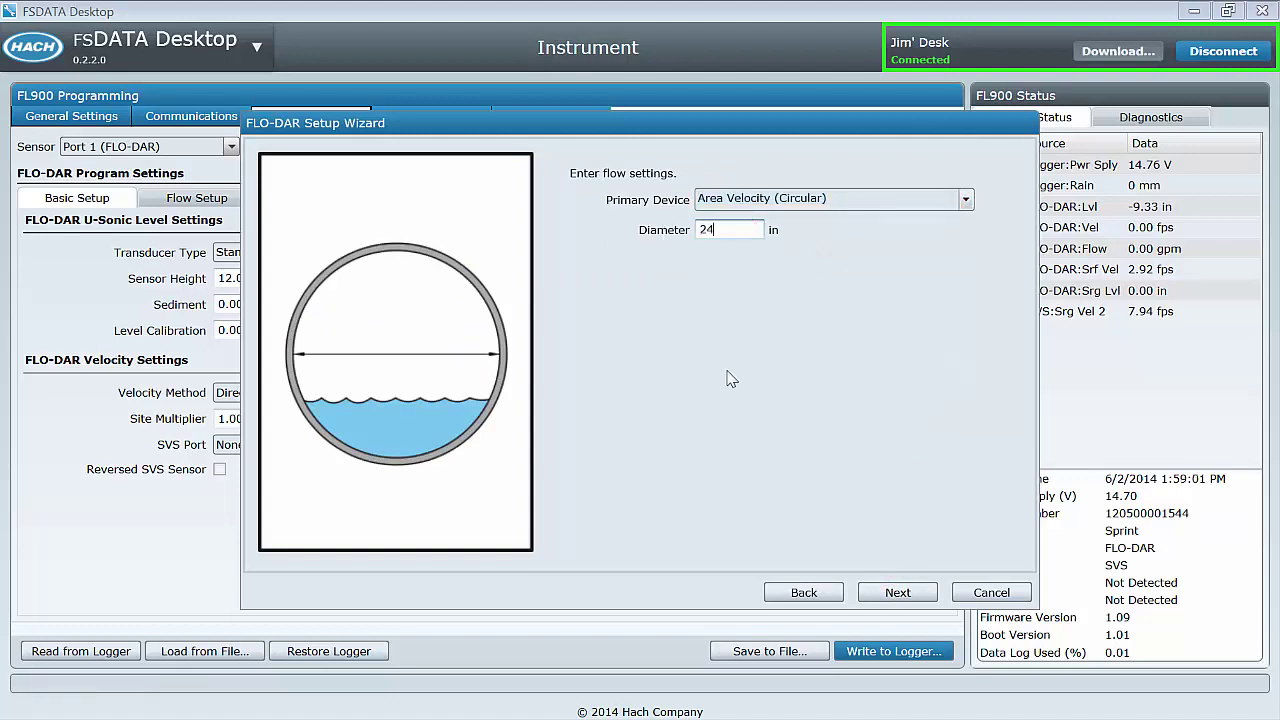
click(895, 593)
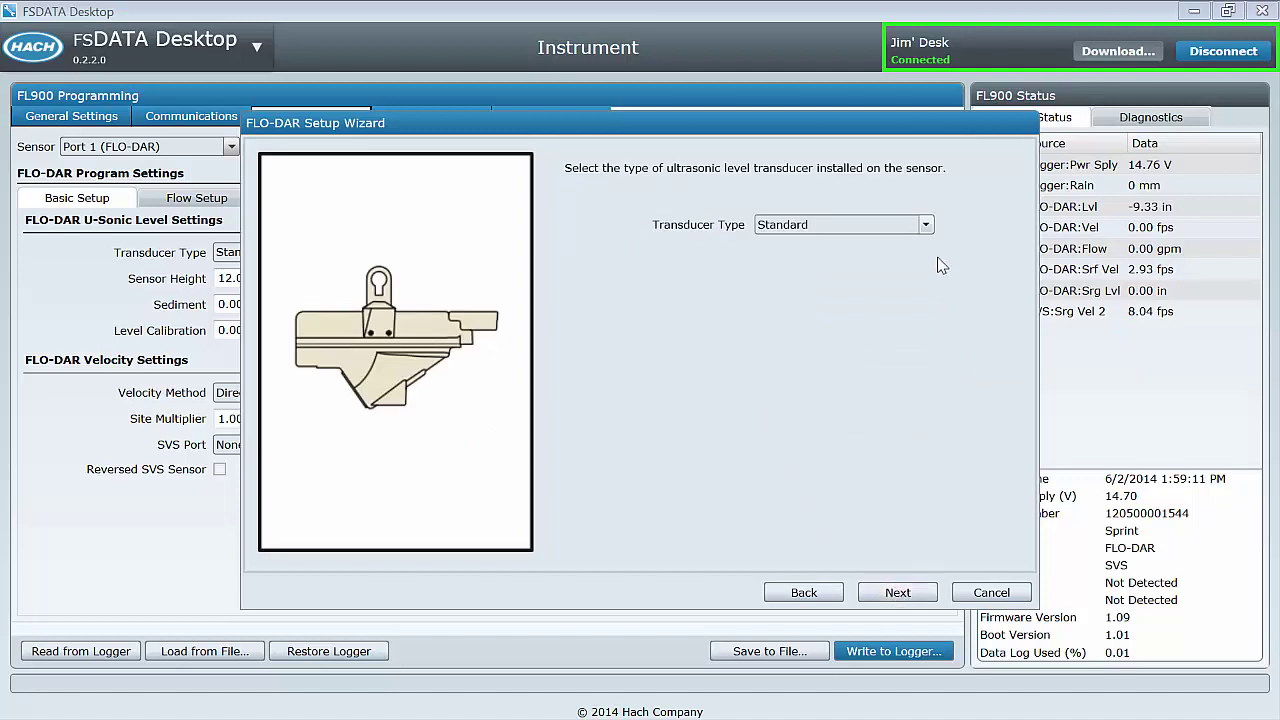
Check the ultrasonic transducer type options and continue the wizard with Standard.
click(928, 227)
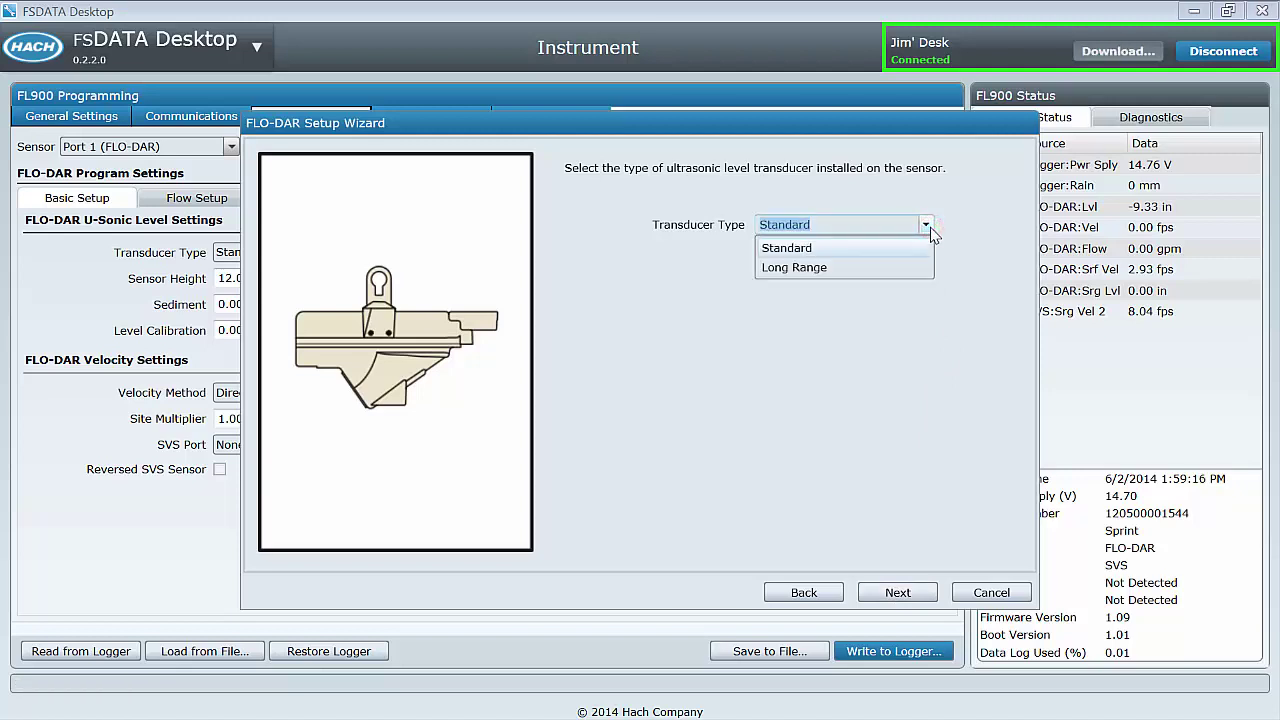
click(928, 228)
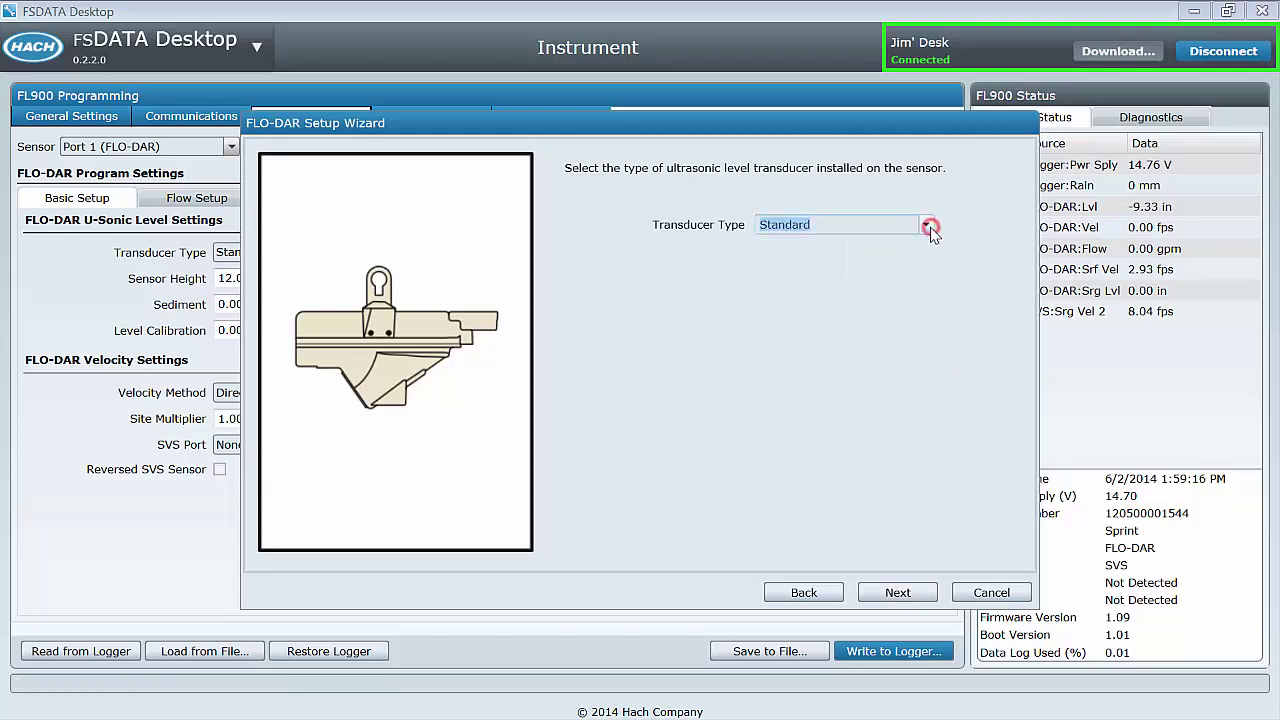
click(897, 592)
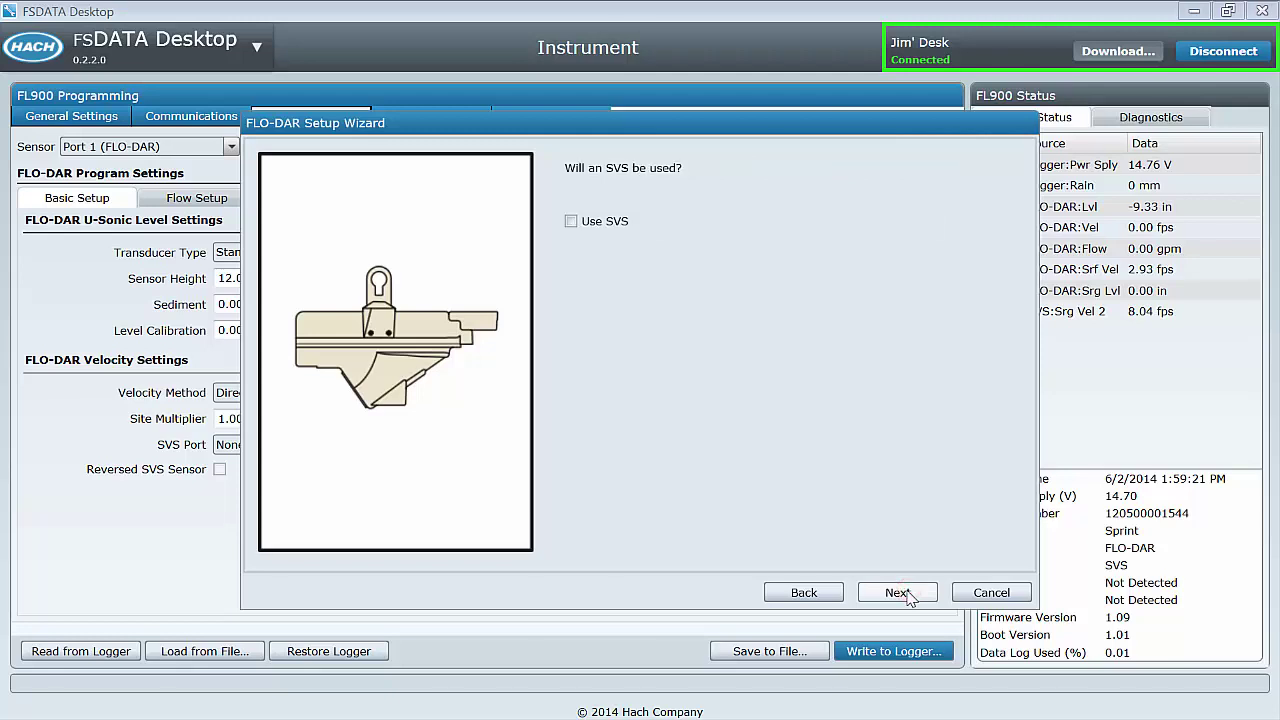
Enable the use of an SVS and assign it to sensor Port 2.
click(571, 222)
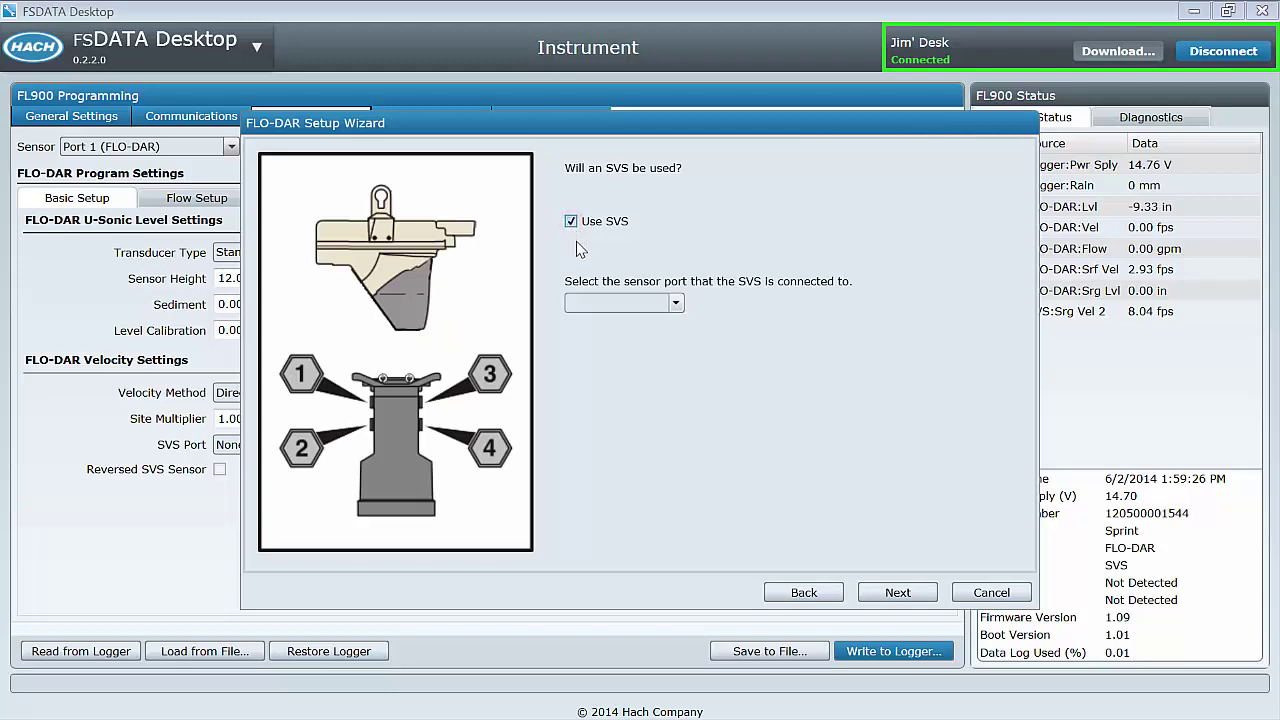
click(675, 304)
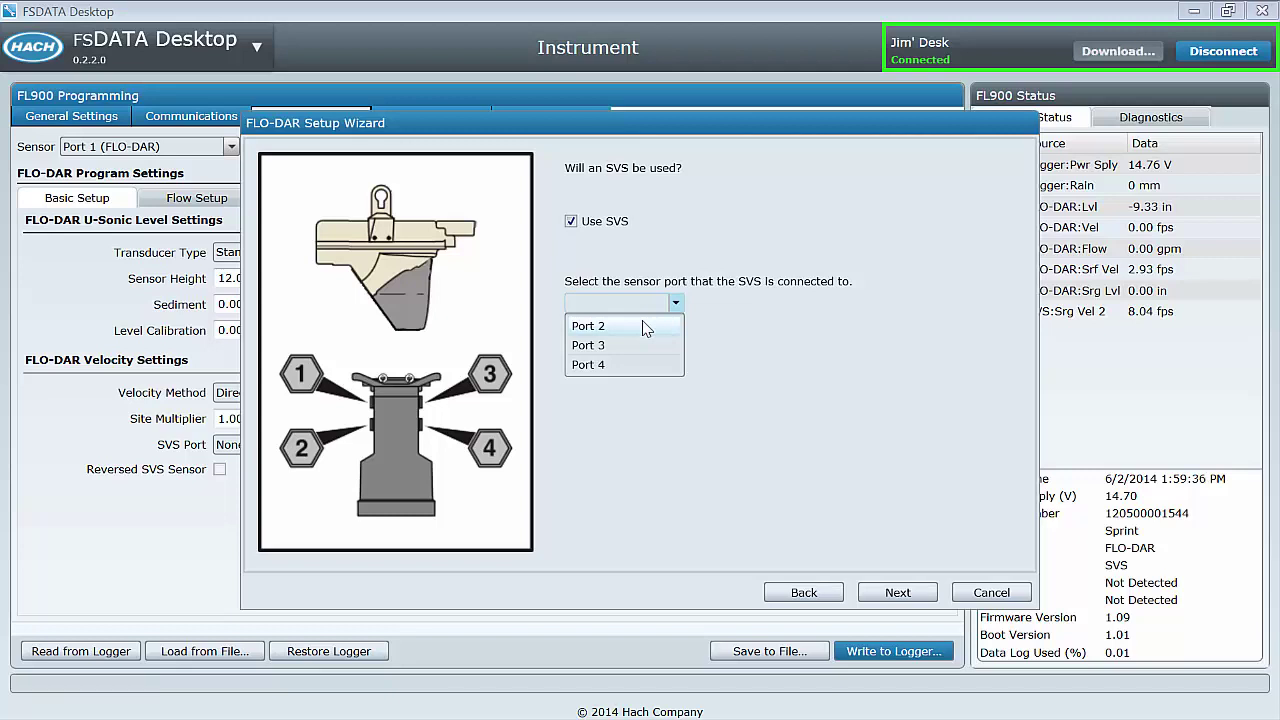
click(645, 326)
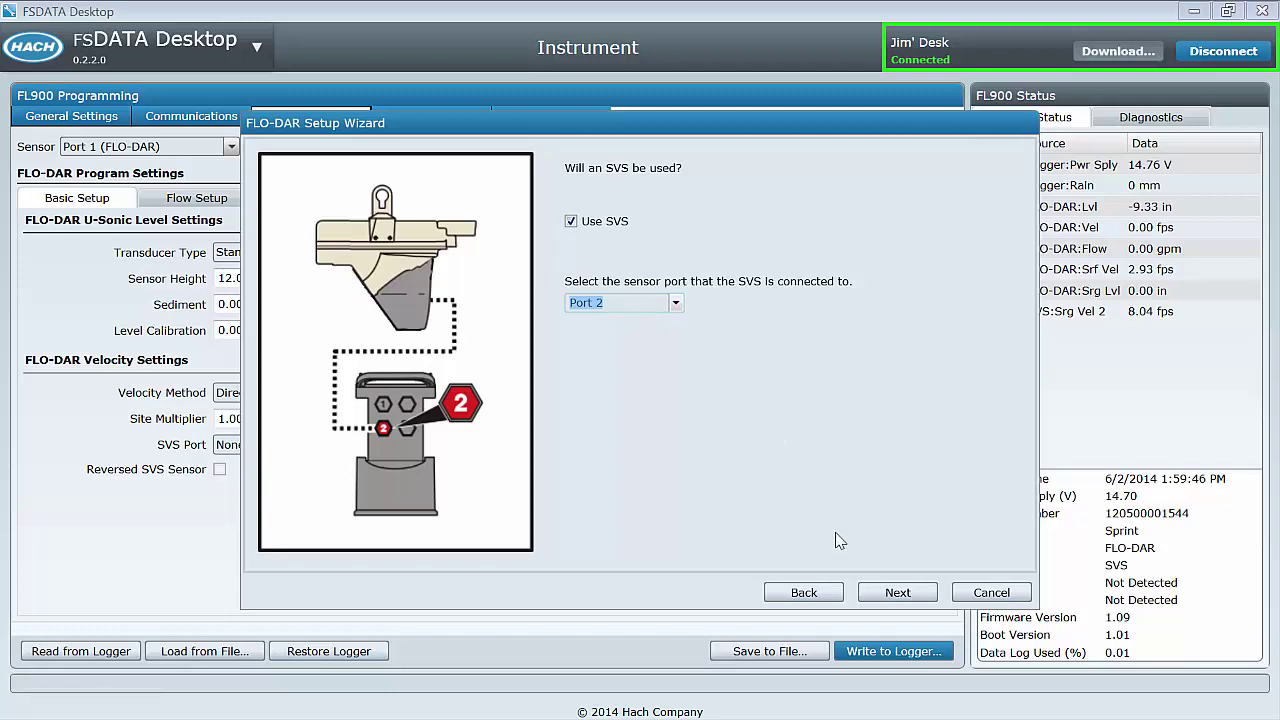
drag(870, 126, 789, 124)
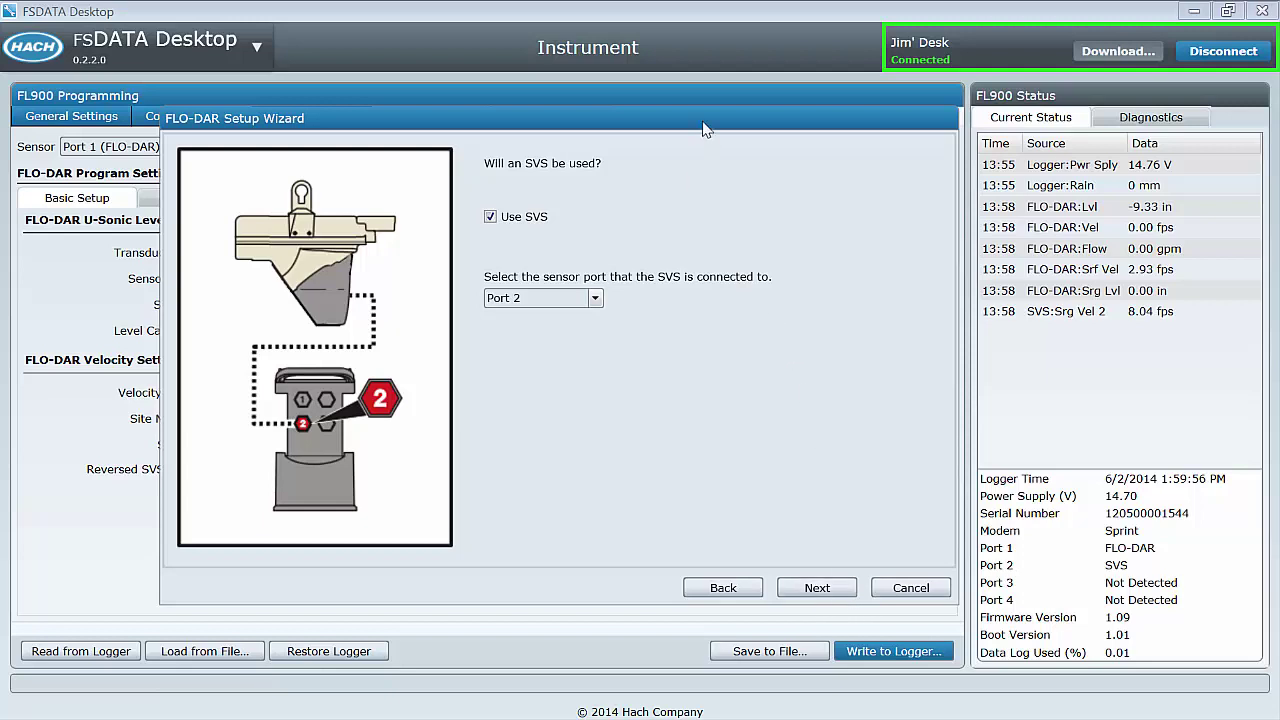
click(817, 588)
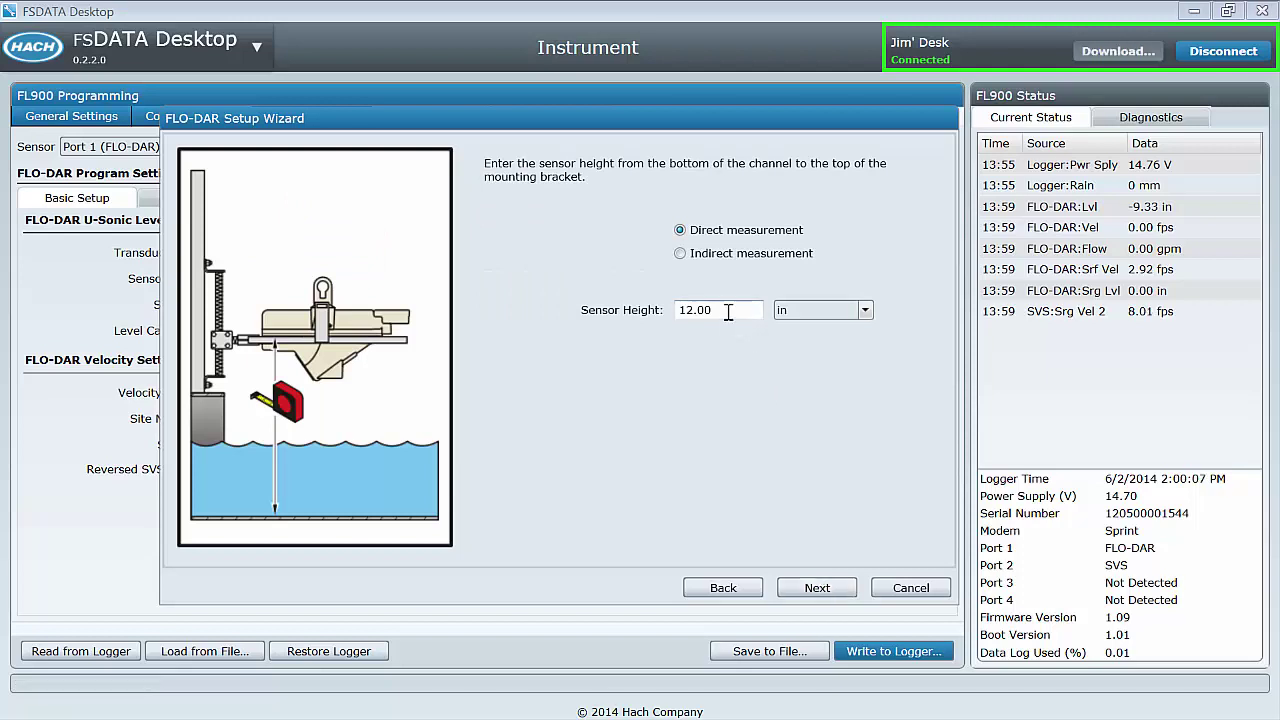
Set the directly measured sensor height to 30 in and accept 8.67 in as the actual measured level.
double_click(684, 310)
text(30)
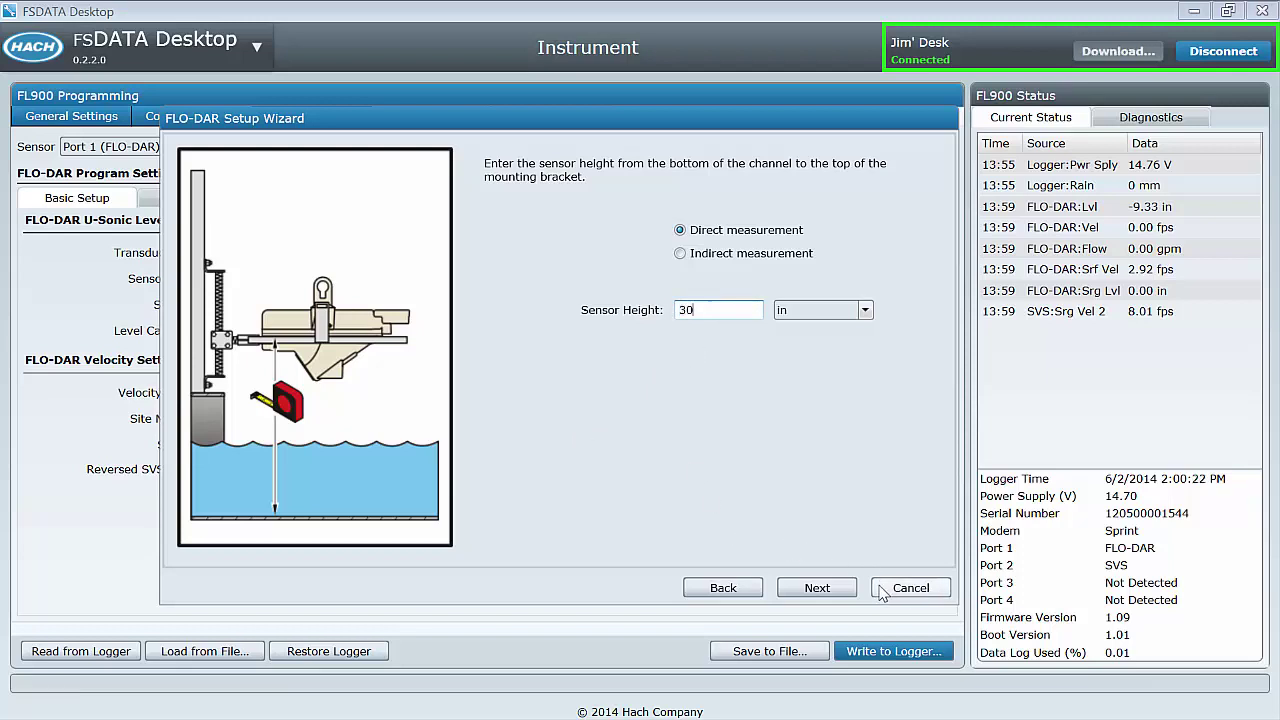
click(836, 594)
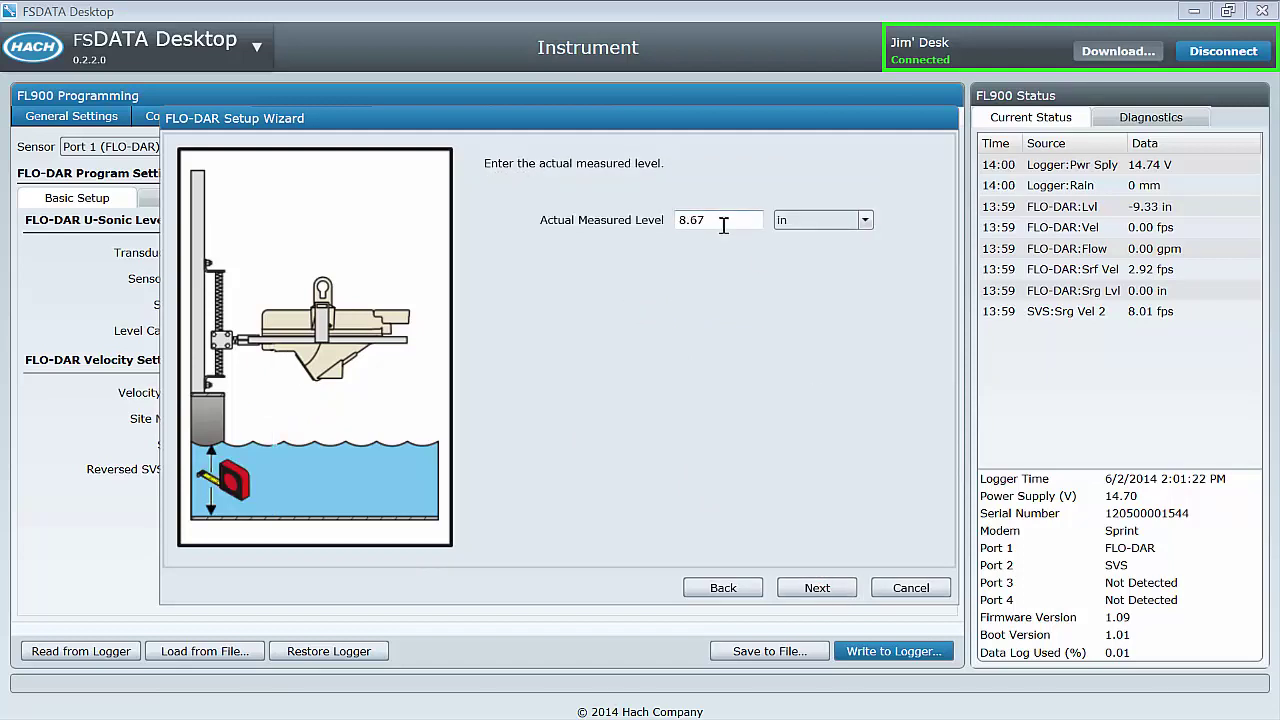
click(818, 588)
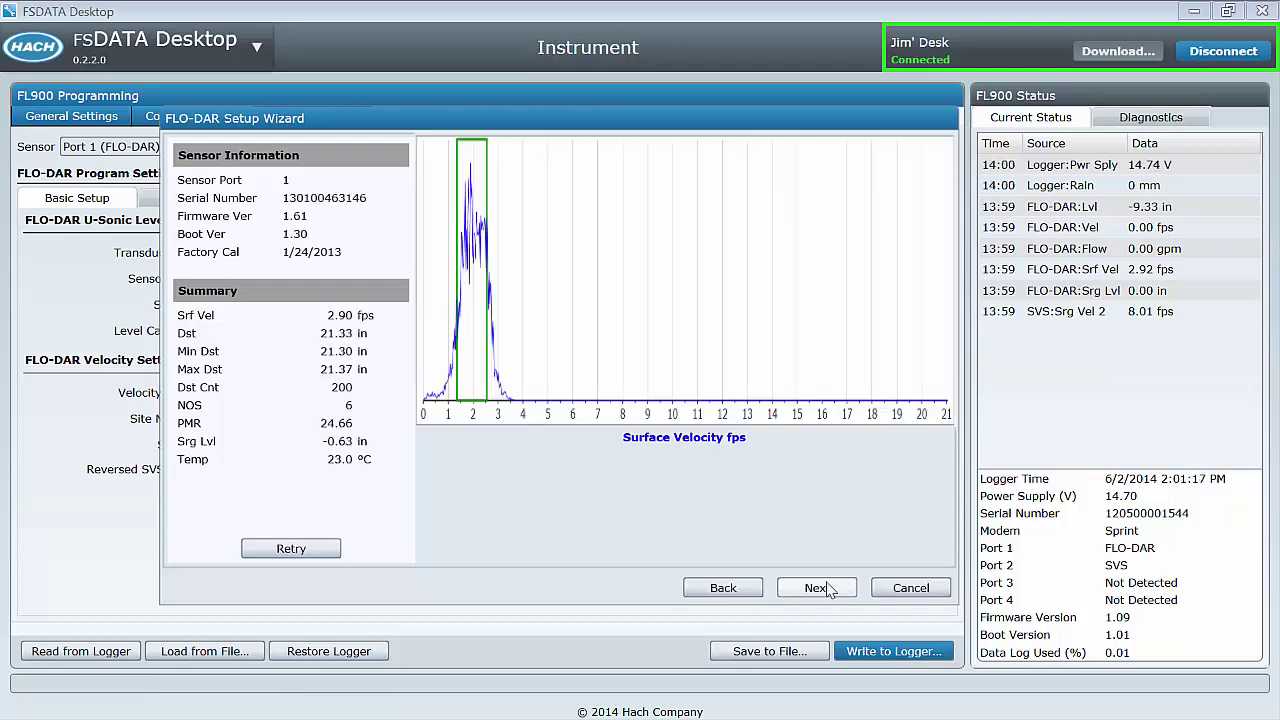
Accept the sensor reading, enter a known average velocity of 1.56 fps as profile data, and finish the wizard.
click(817, 588)
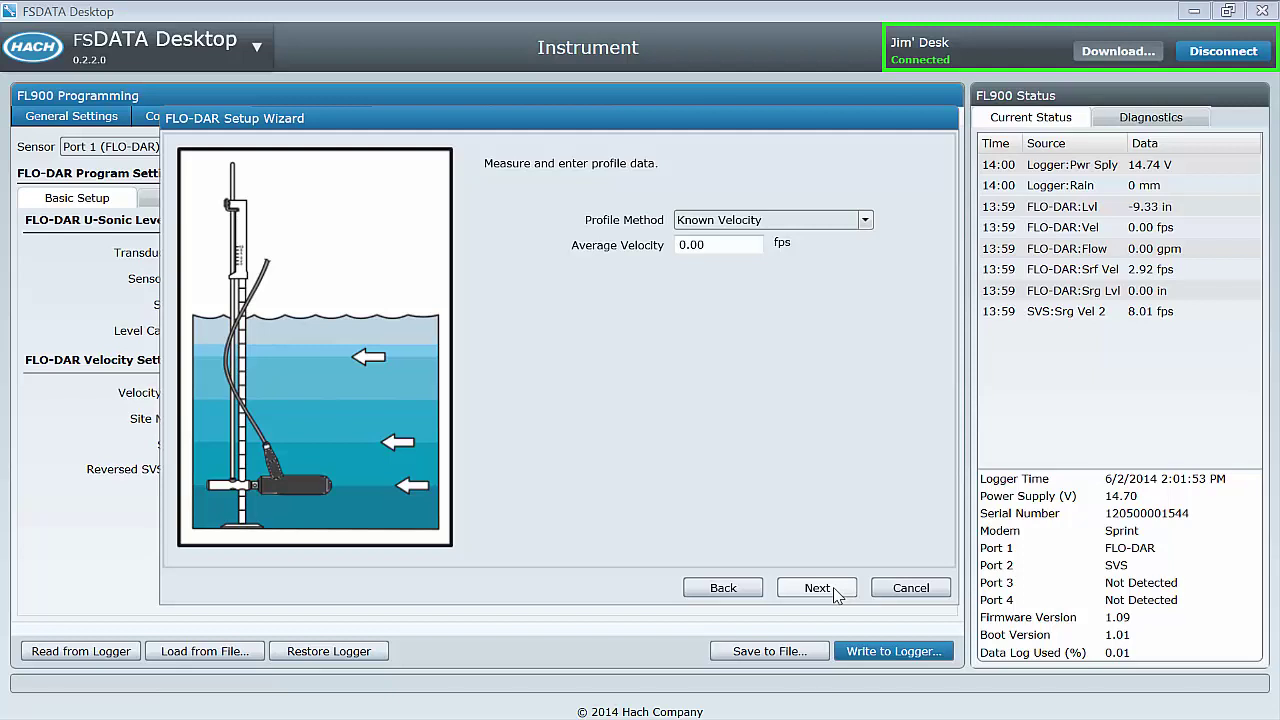
click(728, 244)
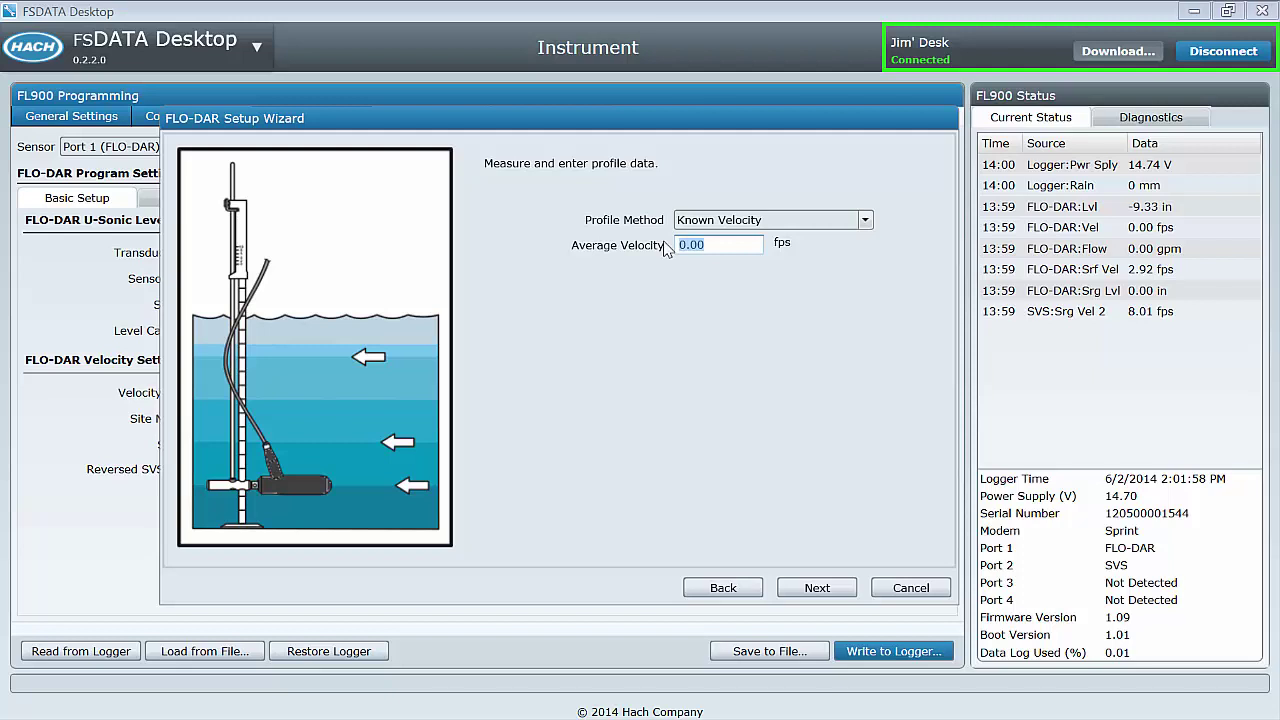
text(1.56)
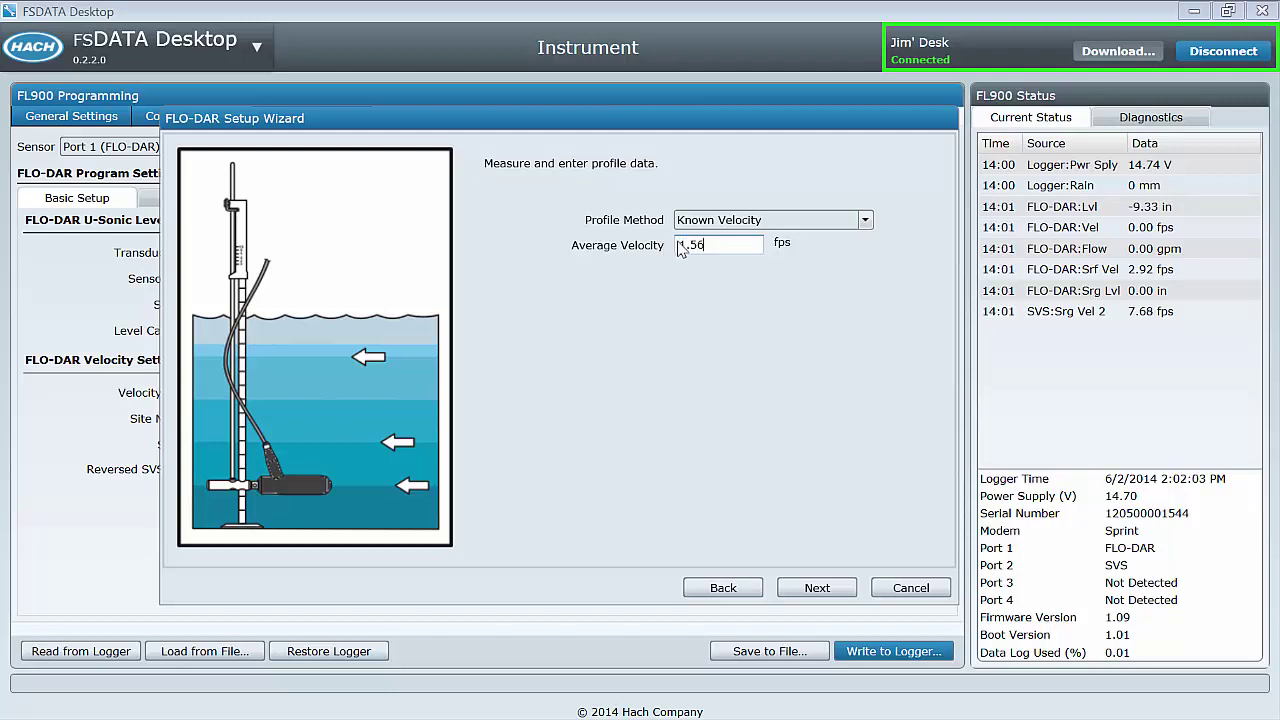
click(828, 588)
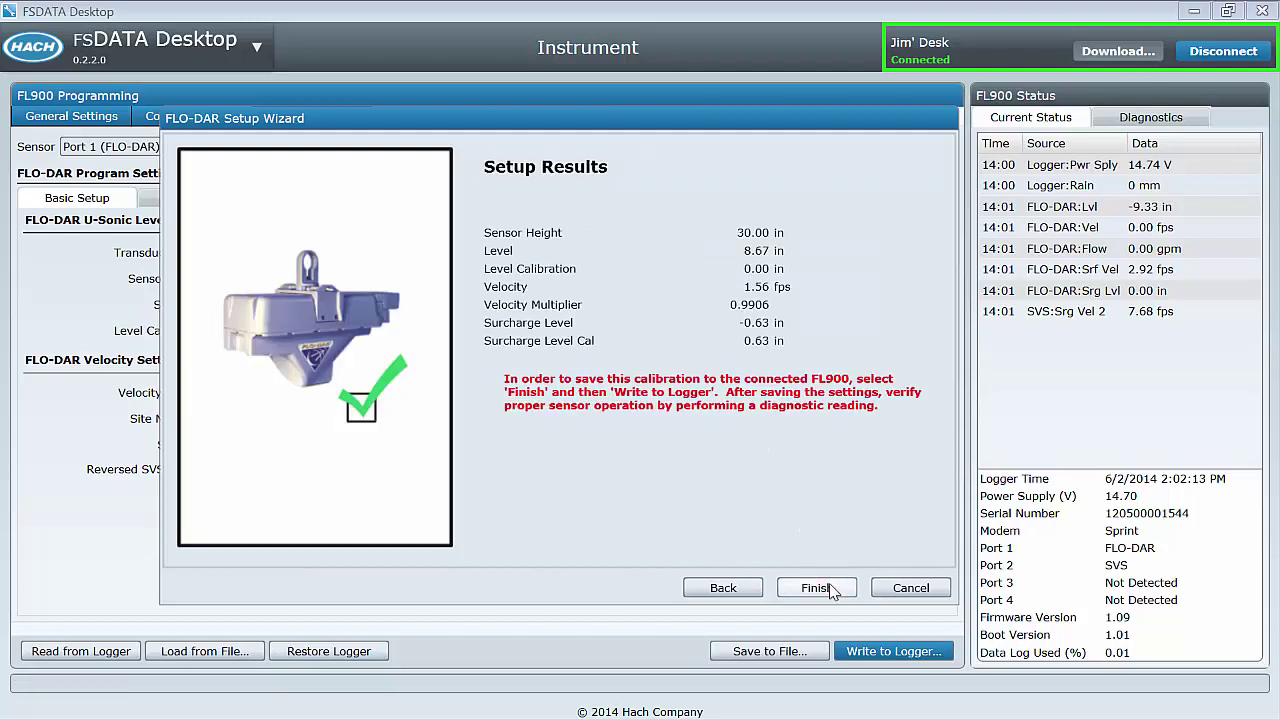
click(816, 588)
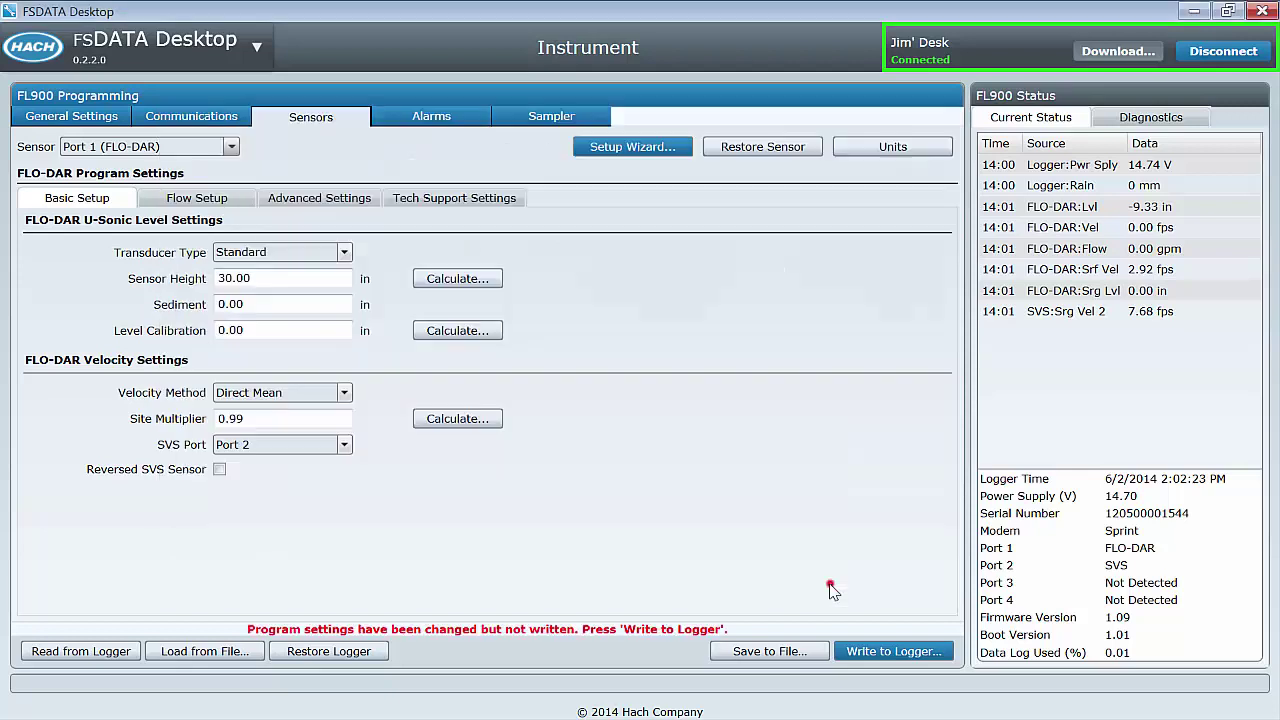
Write the program settings to the FL900 logger, accepting deletion of its logged data and leaving its clock unset.
click(893, 652)
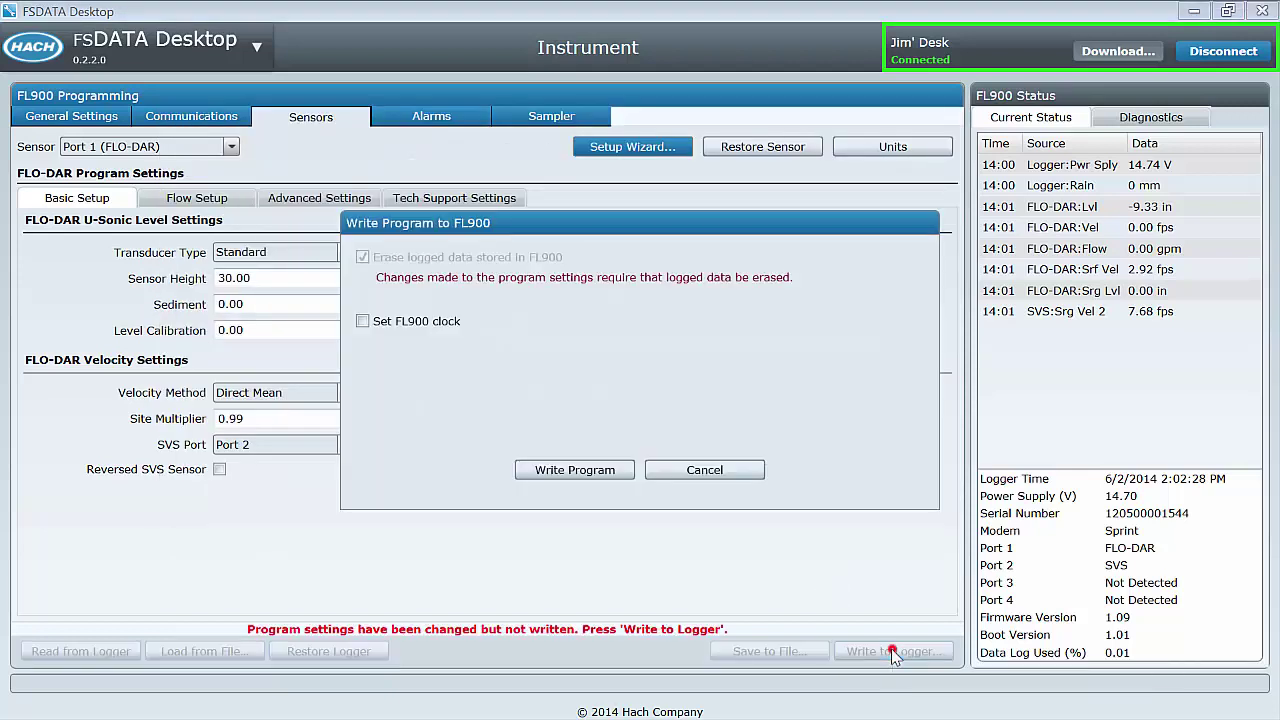
click(592, 467)
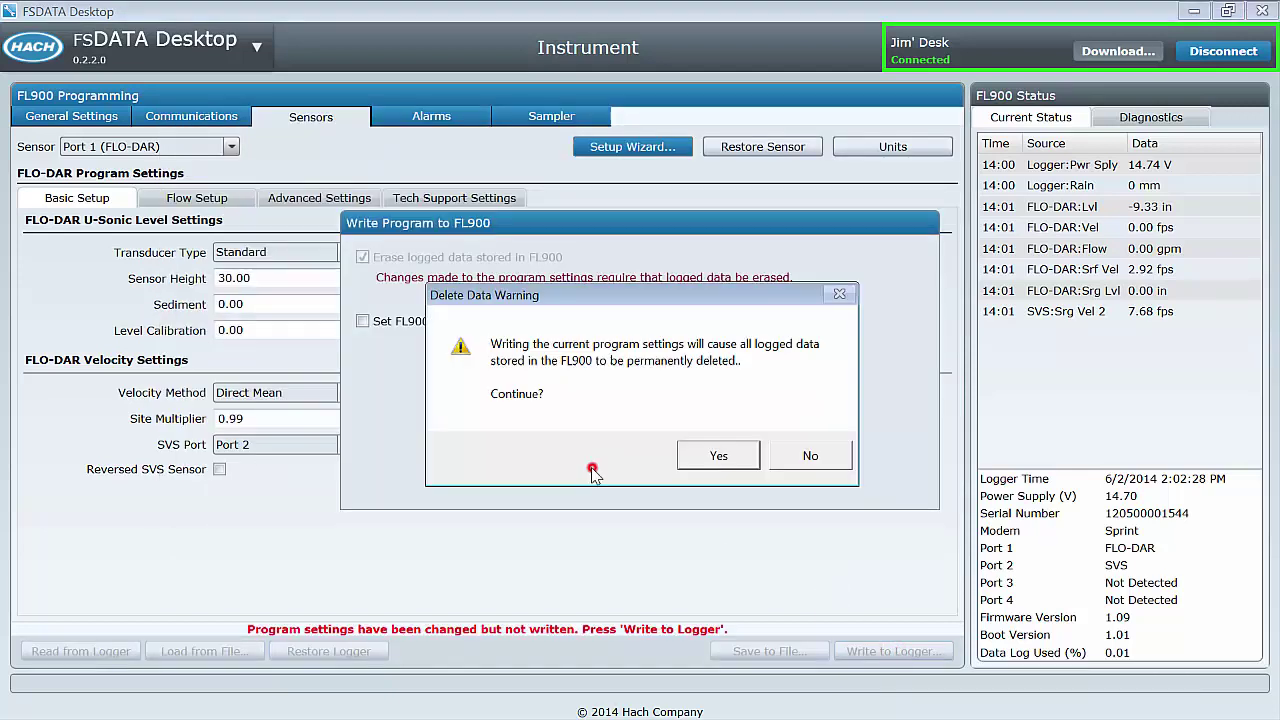
click(700, 462)
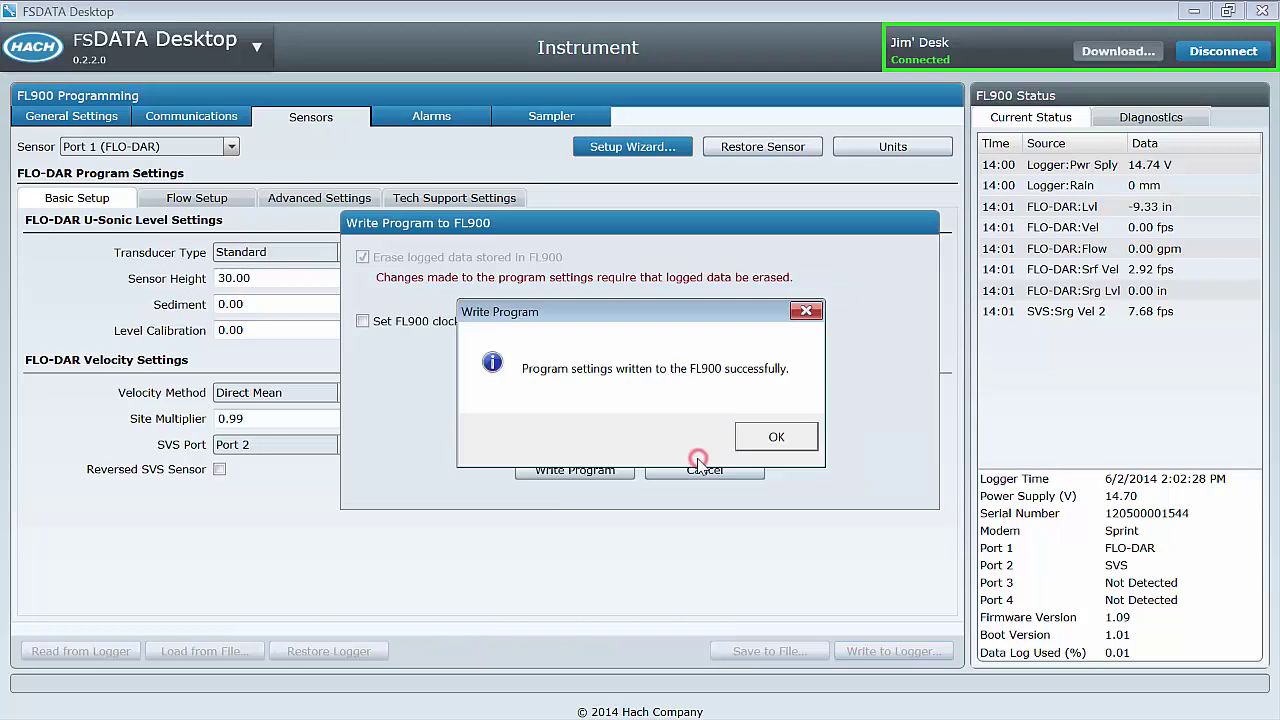
click(751, 440)
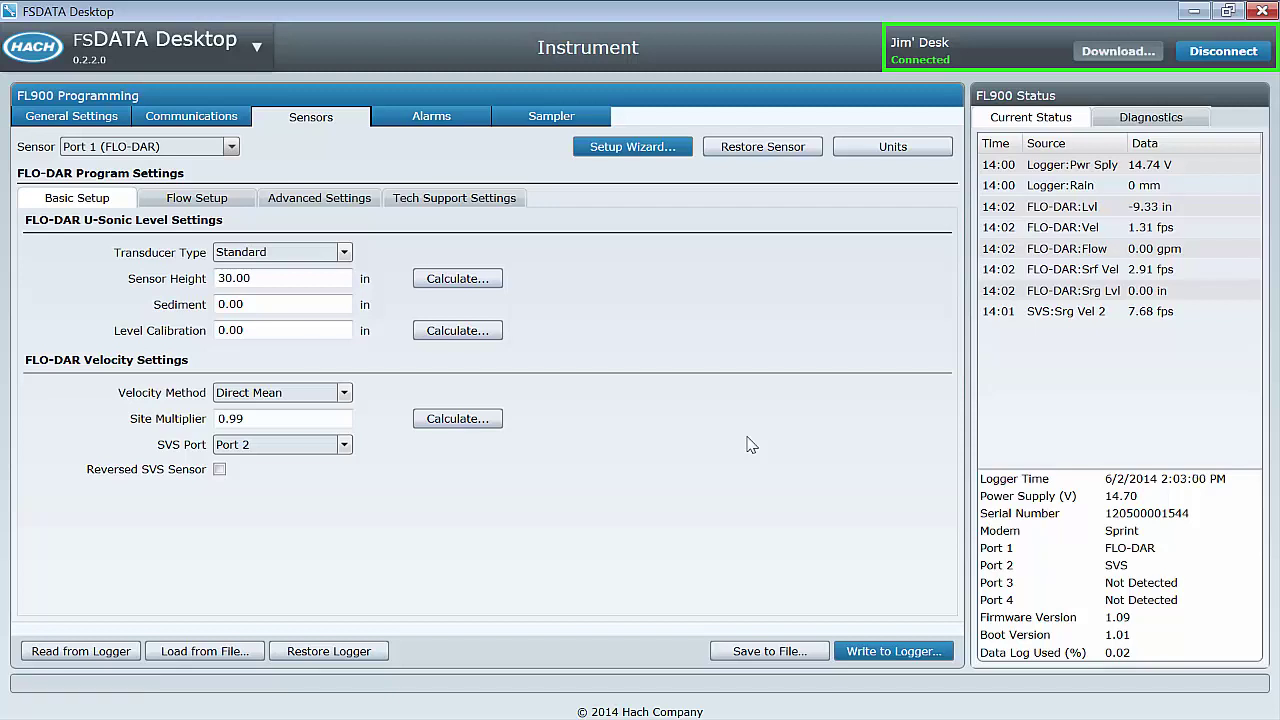
Take a diagnostic measurement from the Port 1 FLO-DAR sensor and examine the enlarged readings and surface velocity graph.
click(1135, 118)
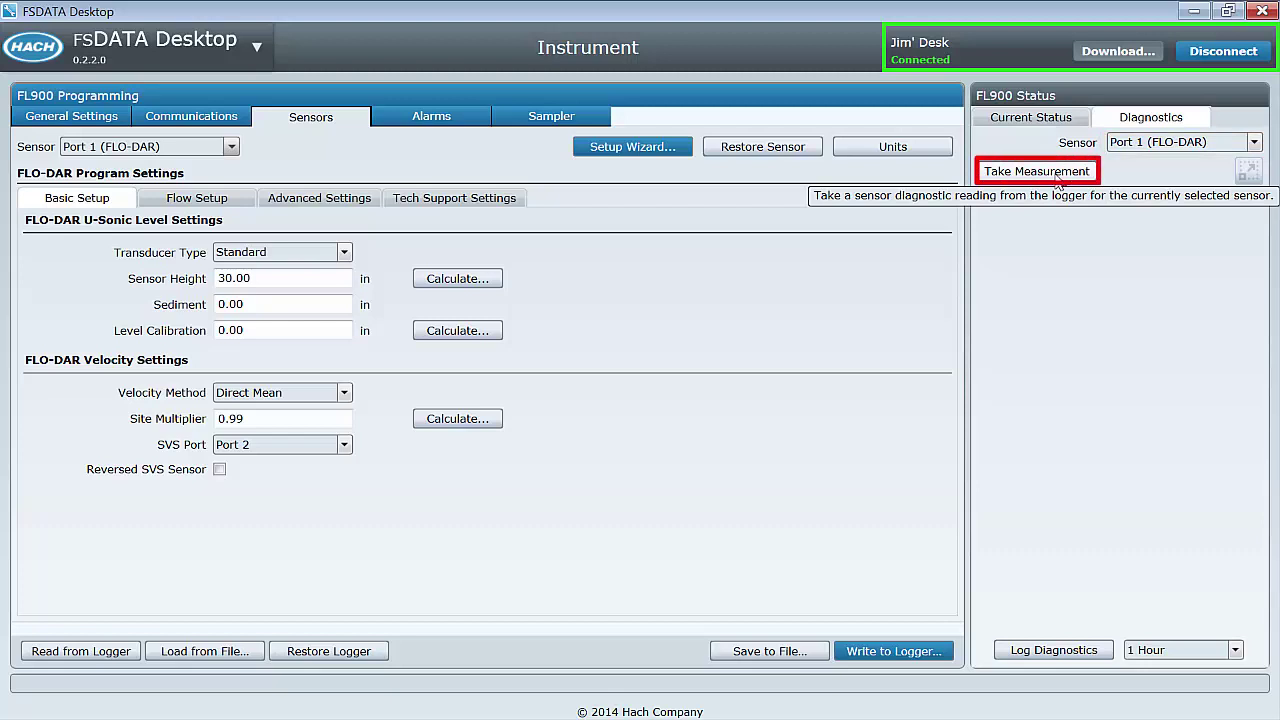
click(1050, 172)
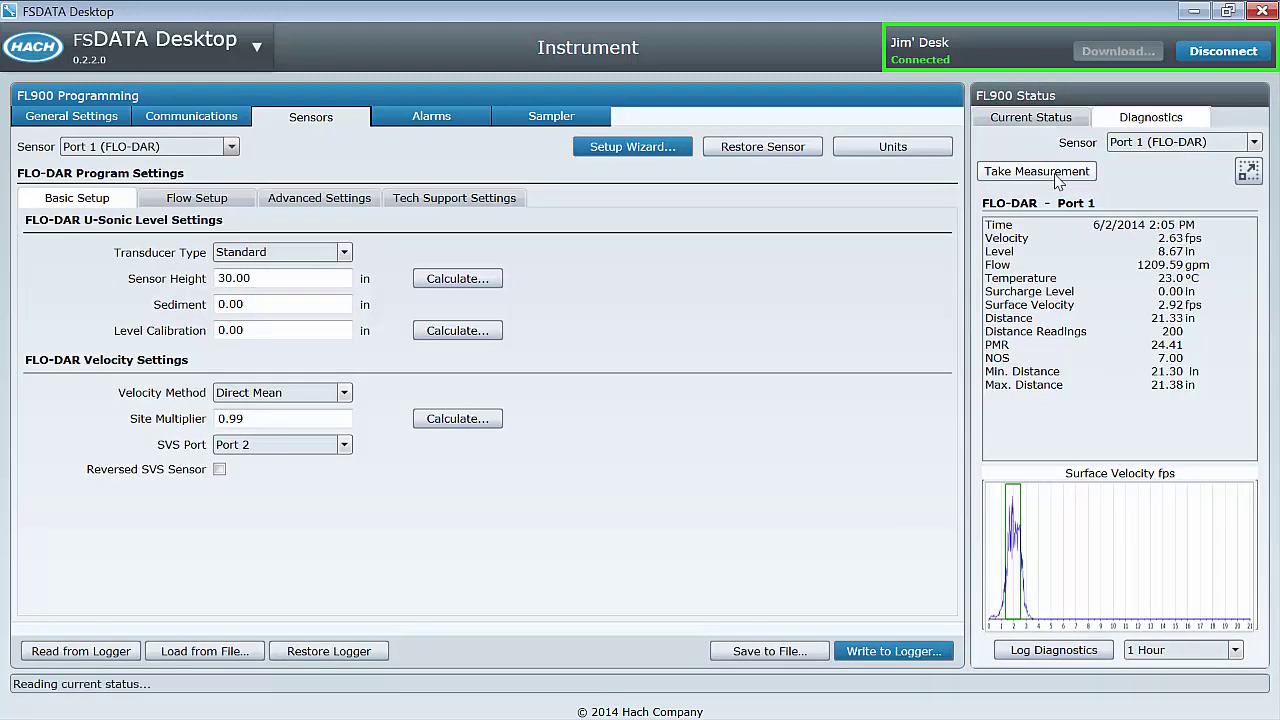
click(1248, 171)
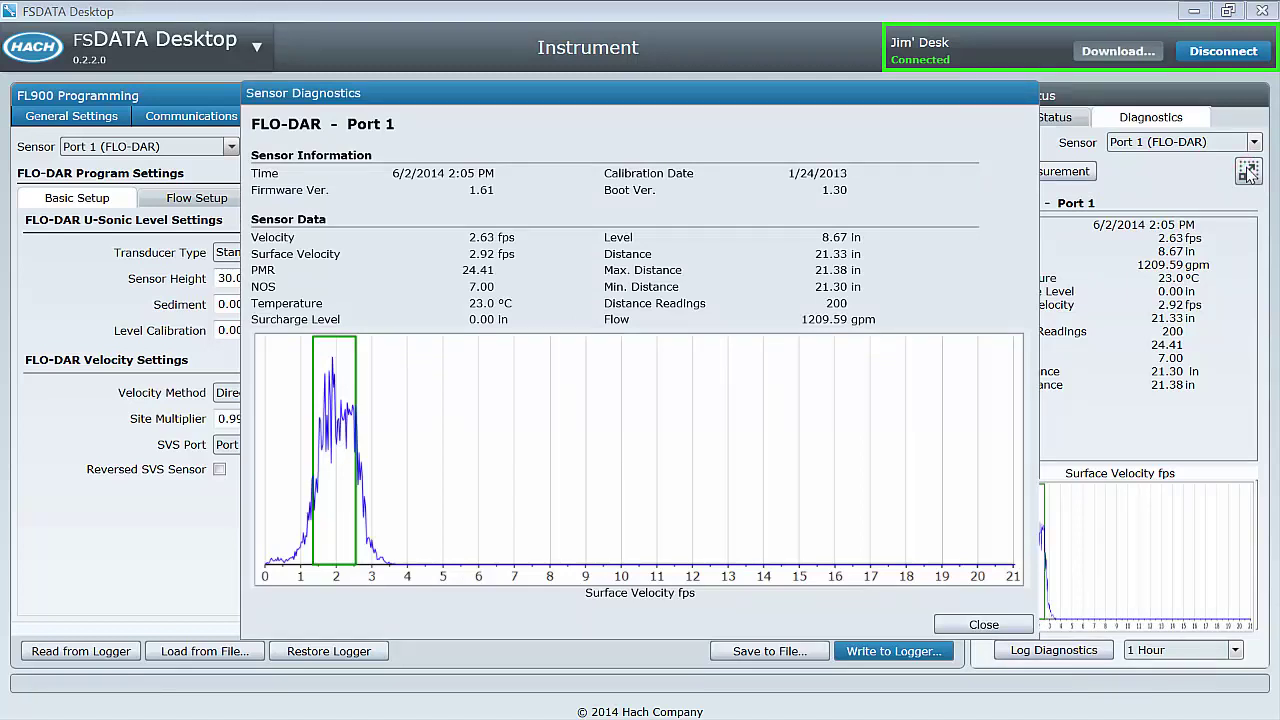
click(955, 625)
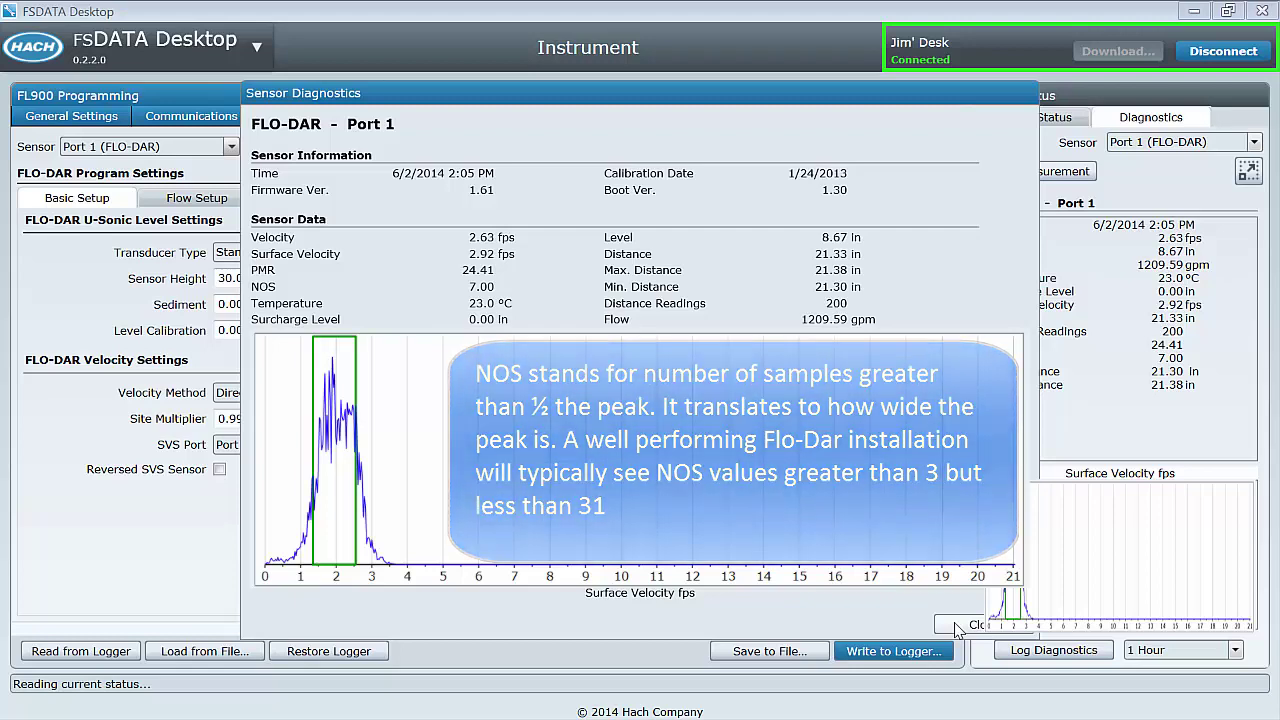
click(955, 628)
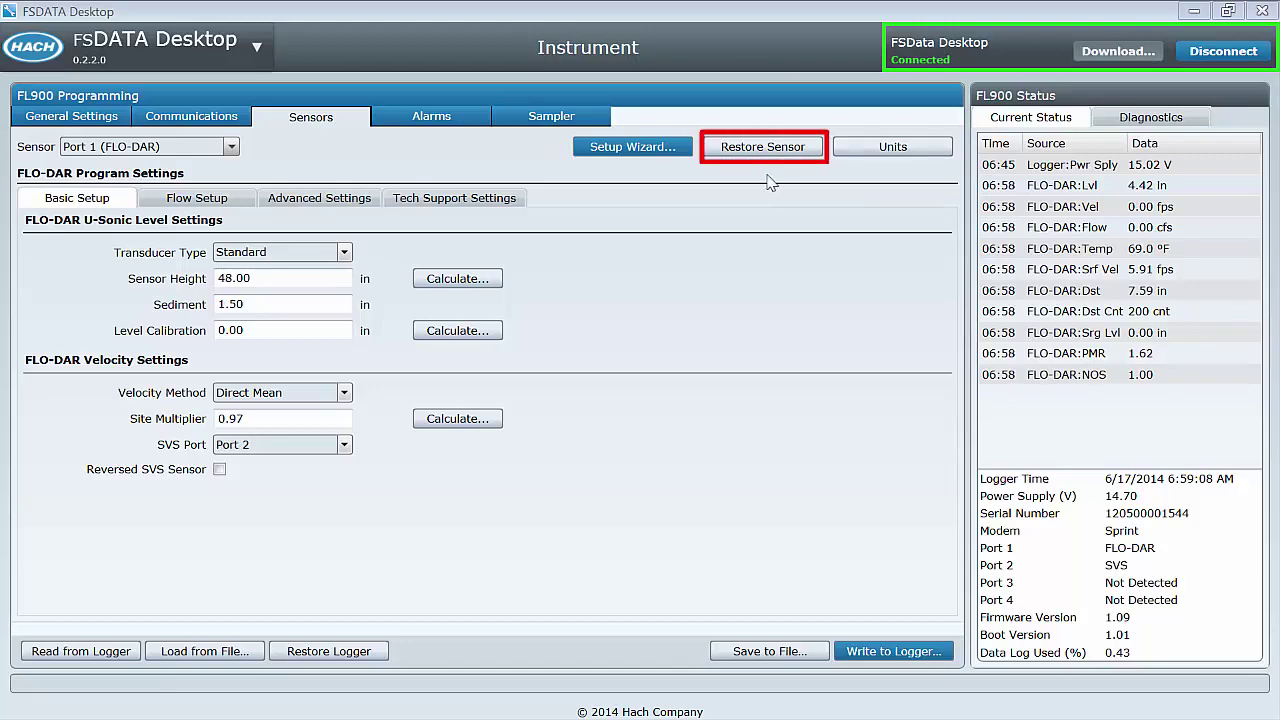
Restore the FLO-DAR sensor's default settings and confirm its units as in, fps and cfs.
click(767, 150)
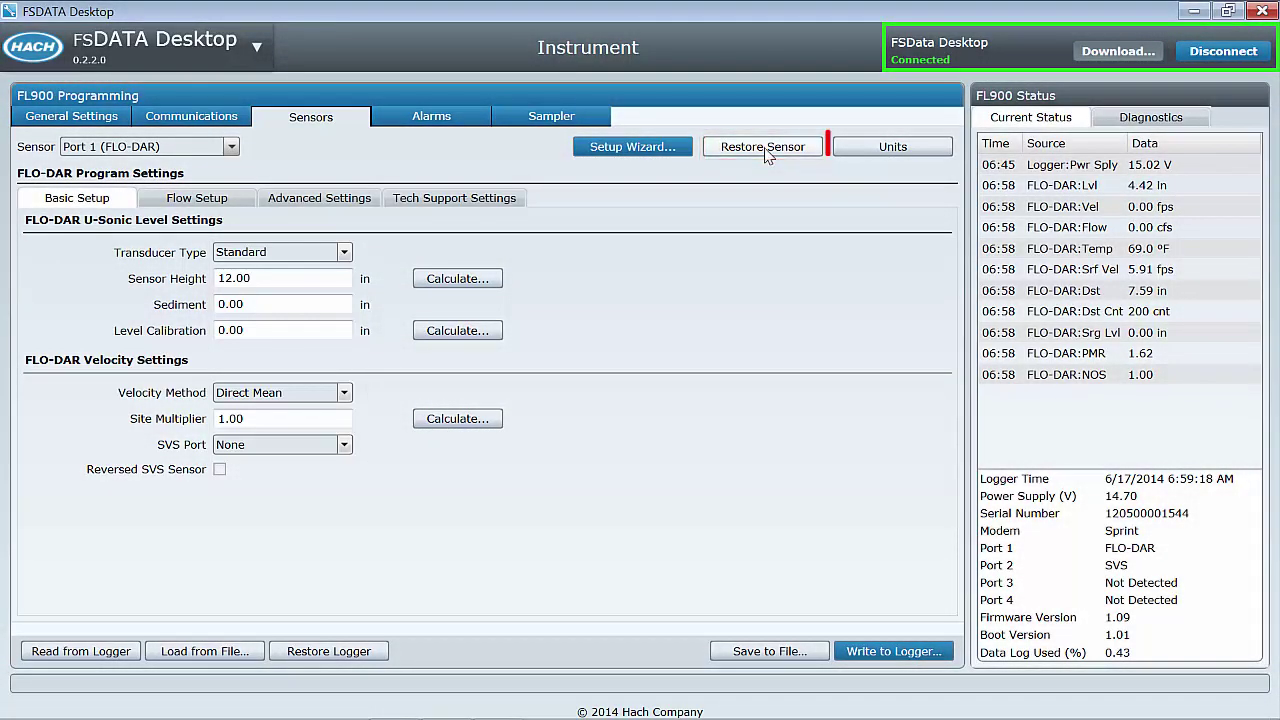
click(882, 152)
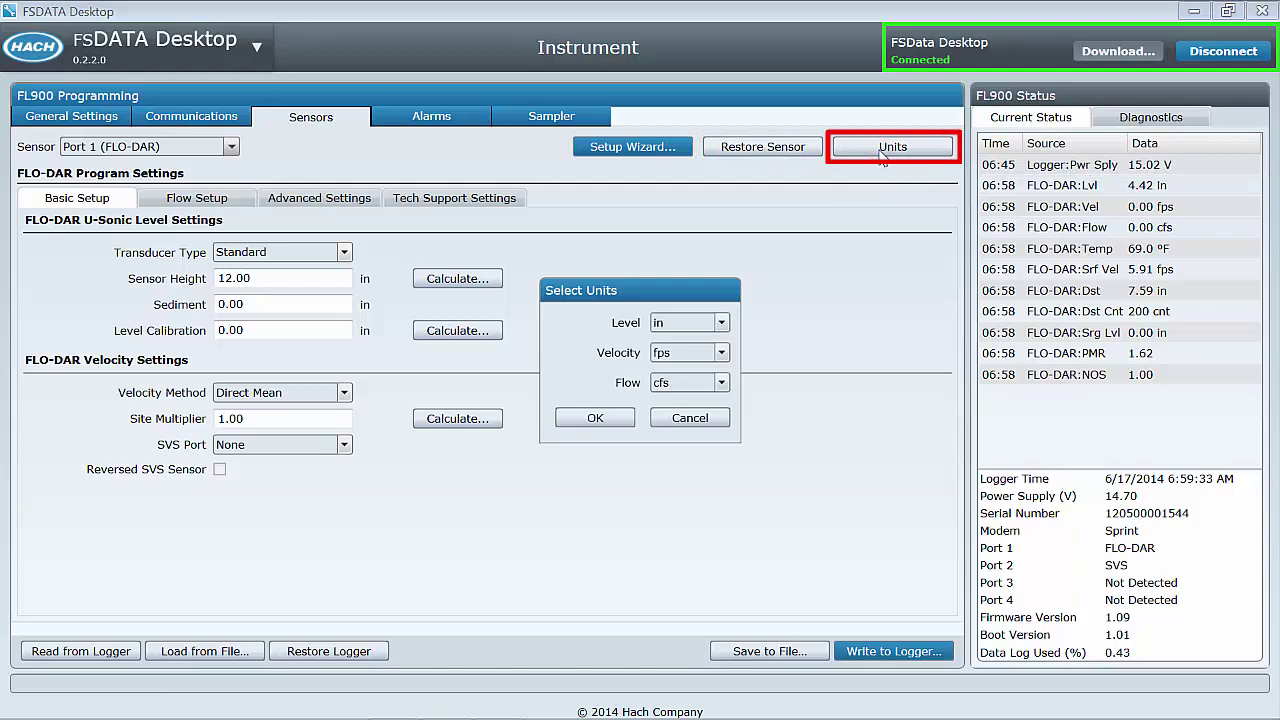
click(721, 322)
click(721, 322)
click(595, 418)
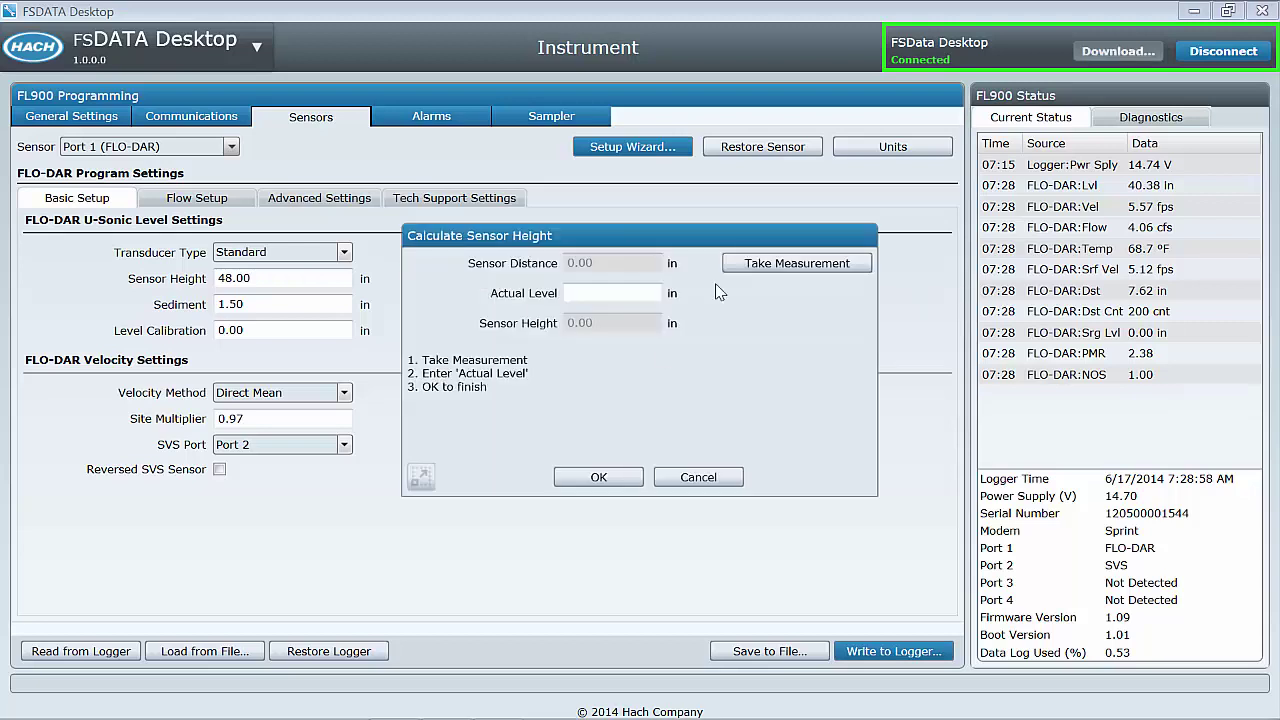
Calculate the sensor height from a new distance measurement and an actual level of 8.4 in.
click(740, 265)
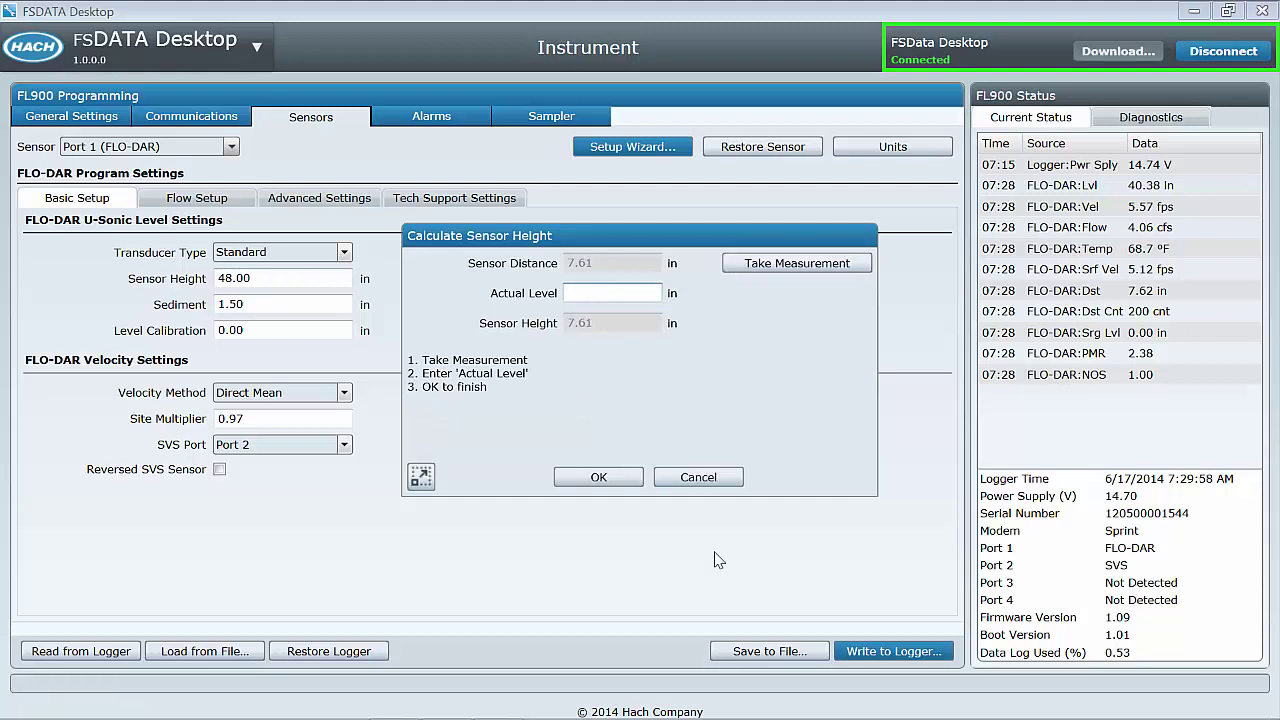
text(8.4)
click(598, 477)
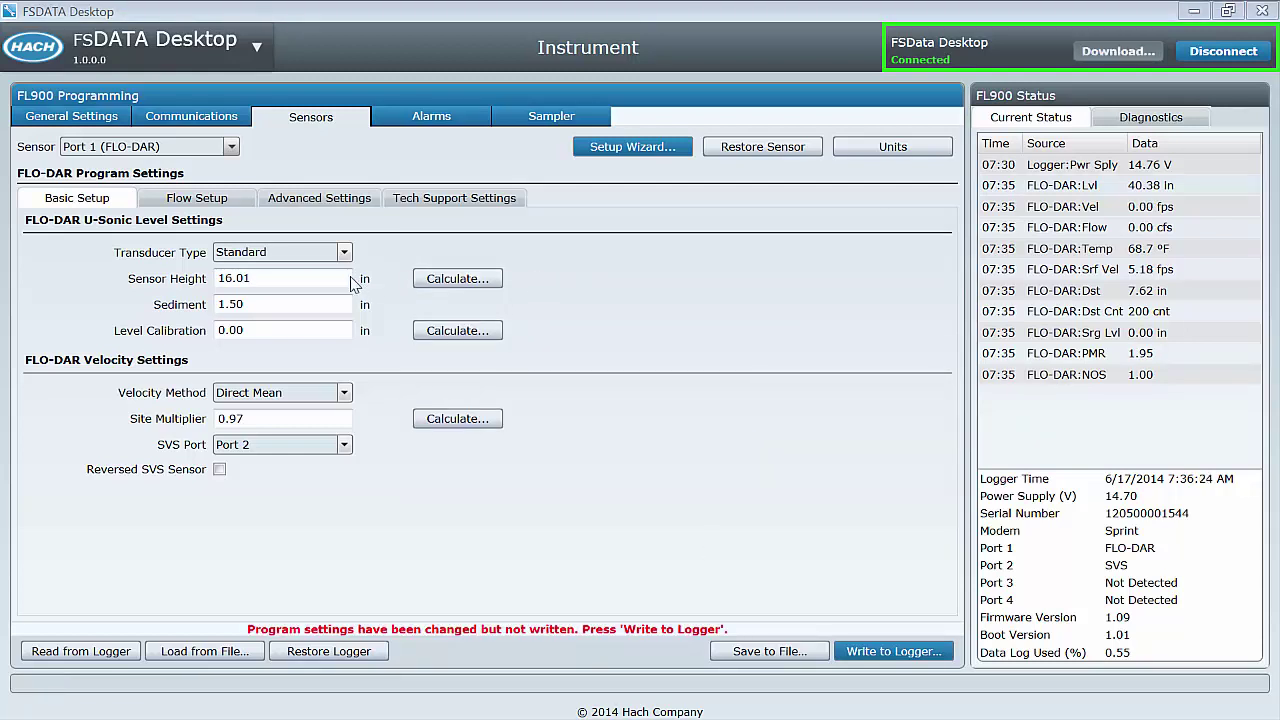
Replace the calculated FLO-DAR sensor height with a manually entered value in inches.
mouse_move(326, 276)
drag(326, 276, 218, 277)
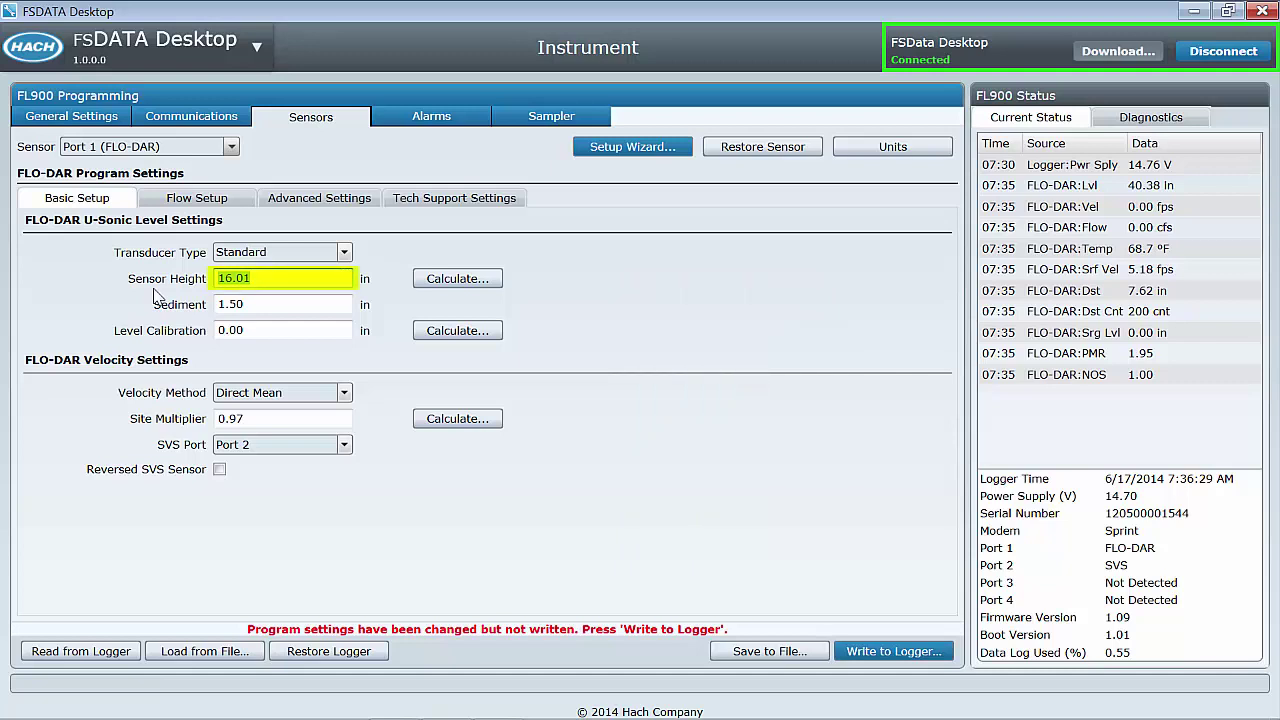
text(16.)
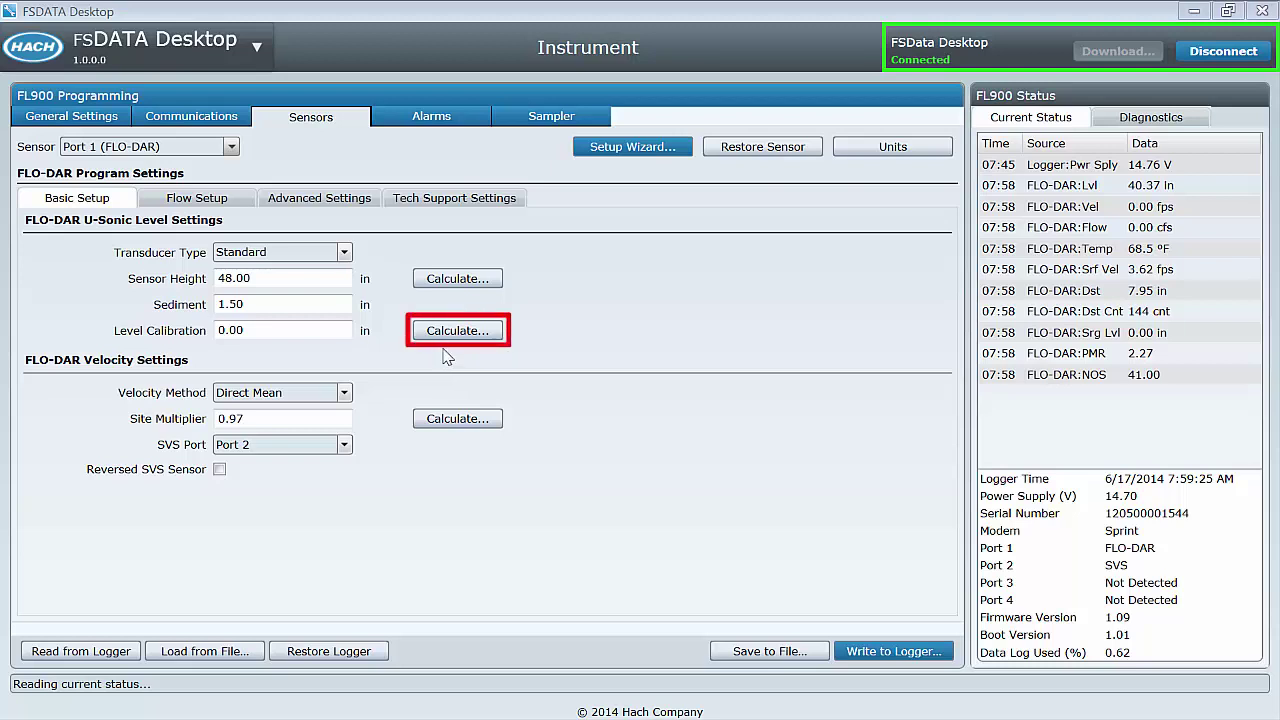
Calculate the level calibration from a new sensor measurement and an actual level of 22 in, and override it manually with .75.
click(457, 331)
click(805, 268)
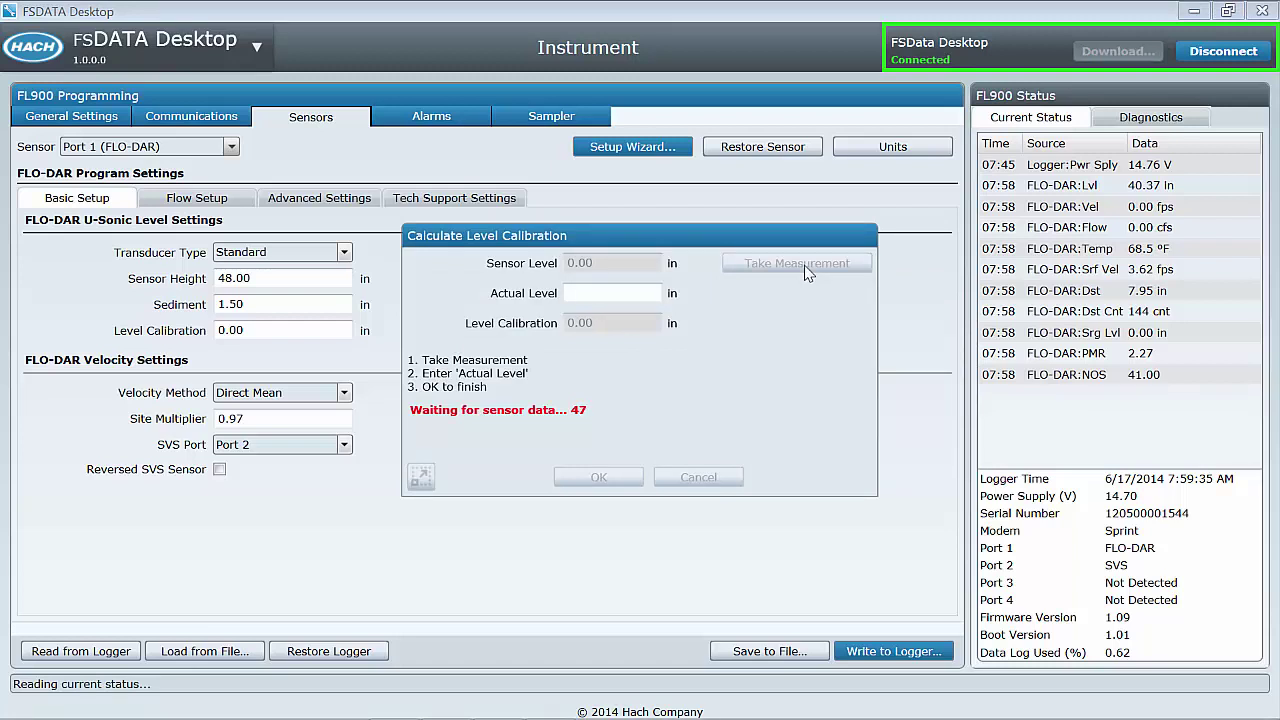
click(610, 293)
text(22)
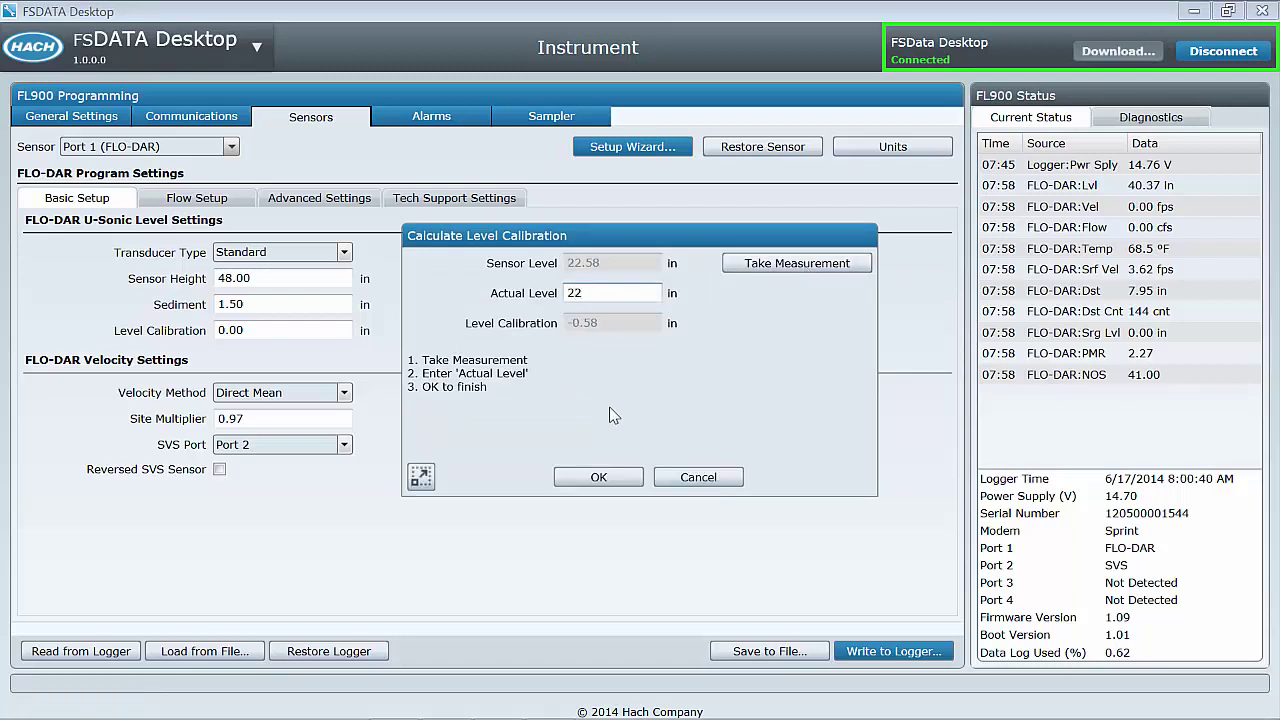
click(598, 477)
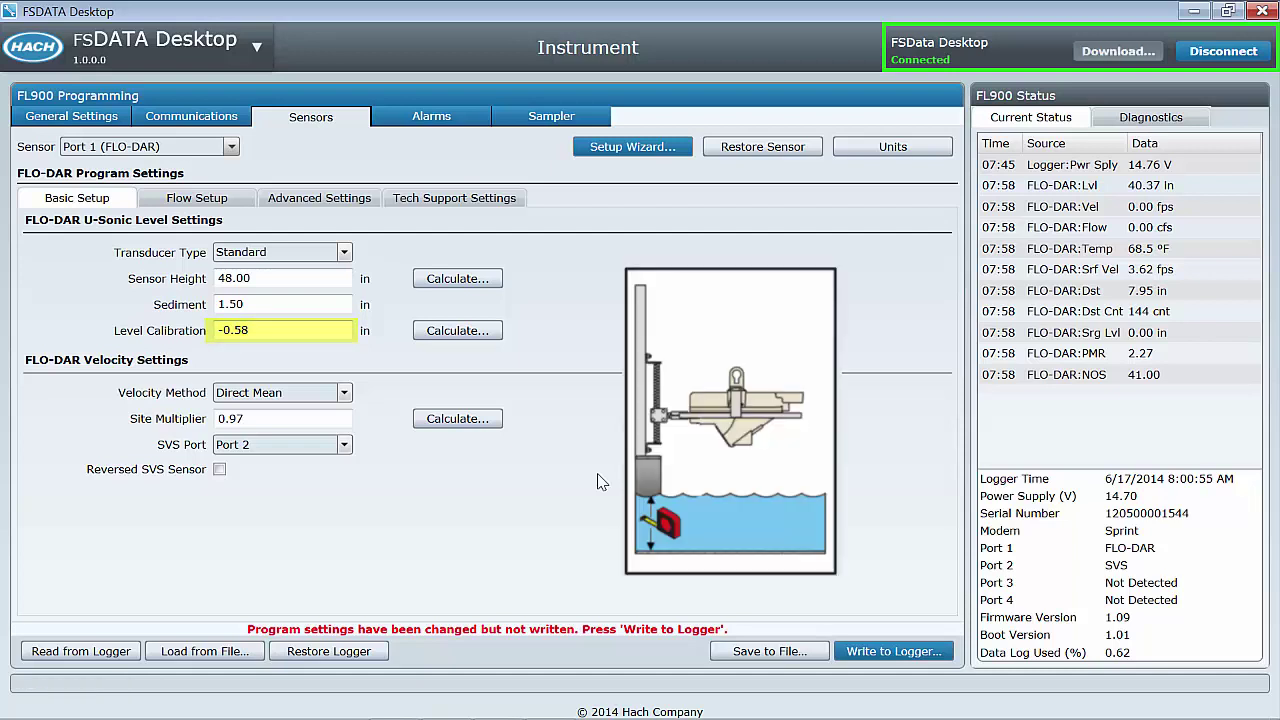
click(232, 330)
text(.75)
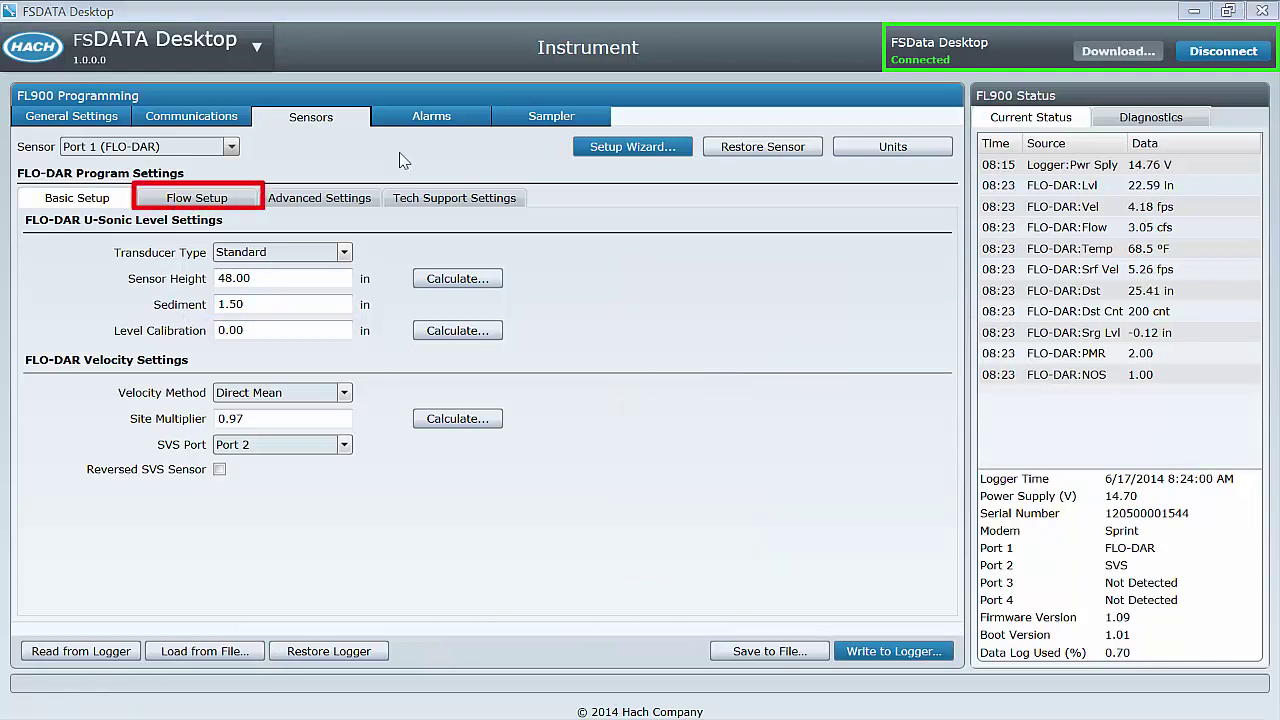
Examine the primary device options in the flow setup and the sensor's advanced and tech support settings.
click(217, 199)
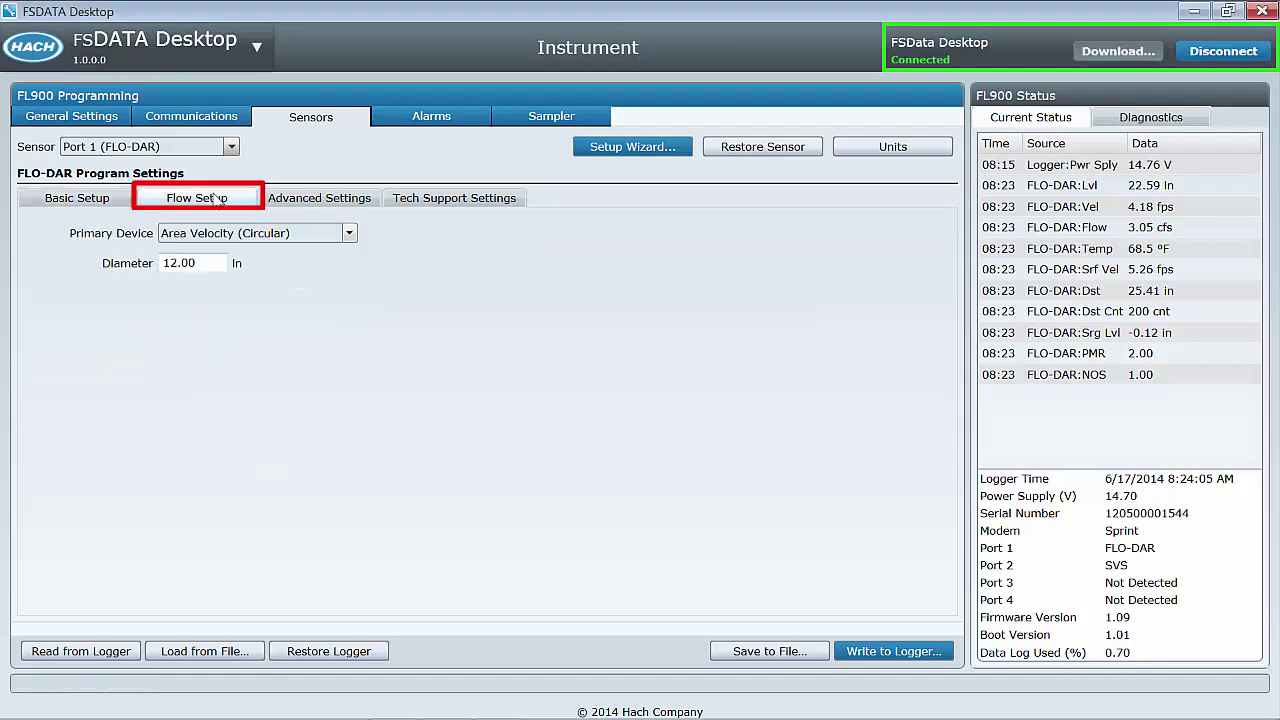
click(350, 234)
click(350, 236)
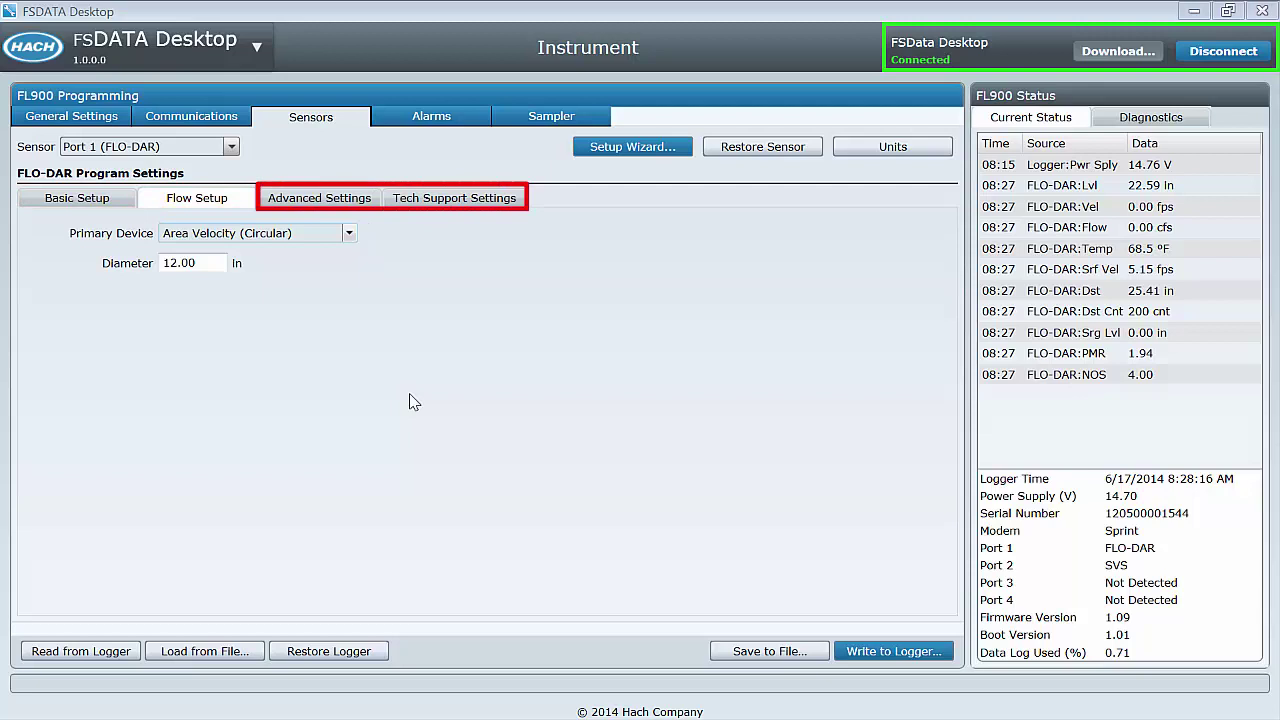
click(352, 211)
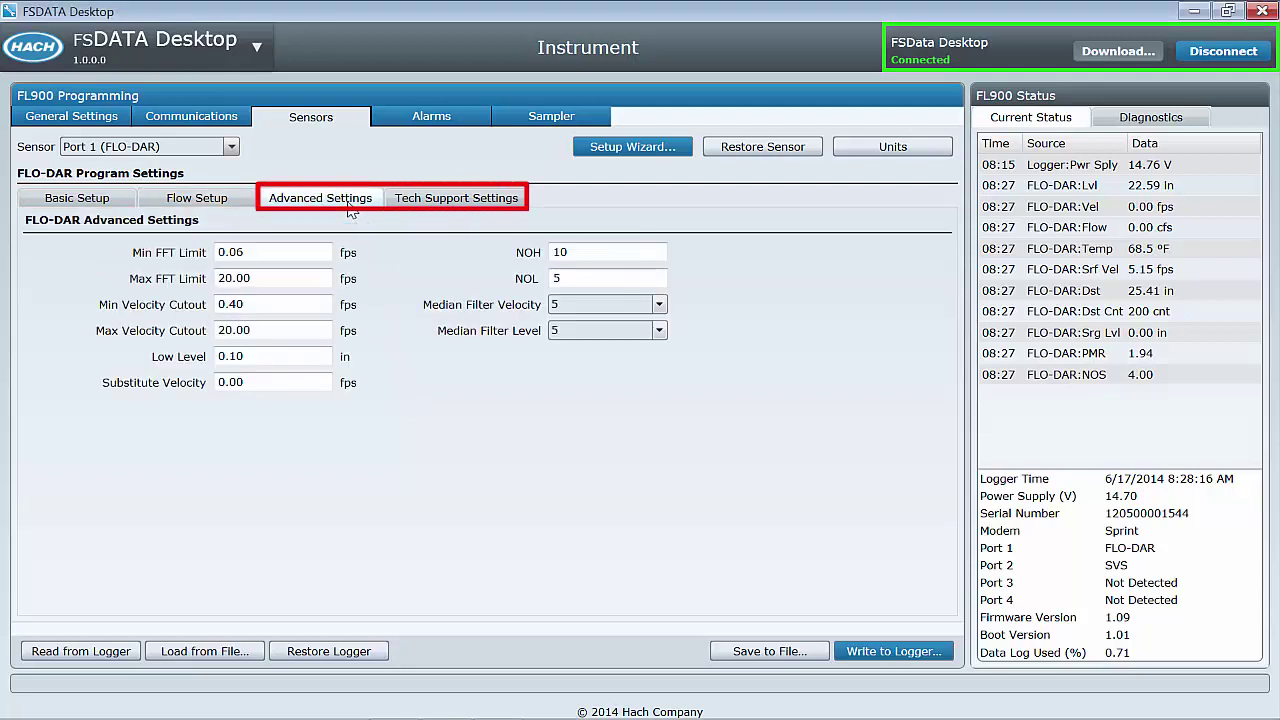
click(437, 207)
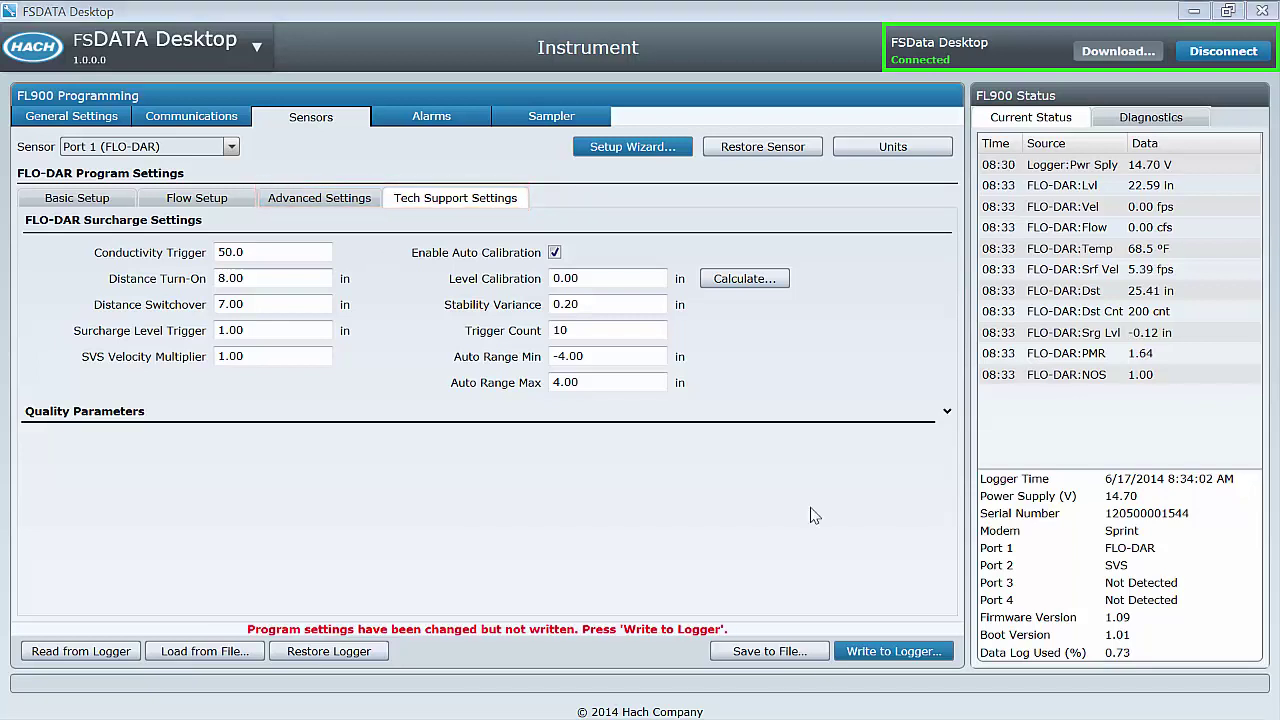
Write the changed program settings to the FL900 logger without erasing its logged data or setting its clock.
click(893, 651)
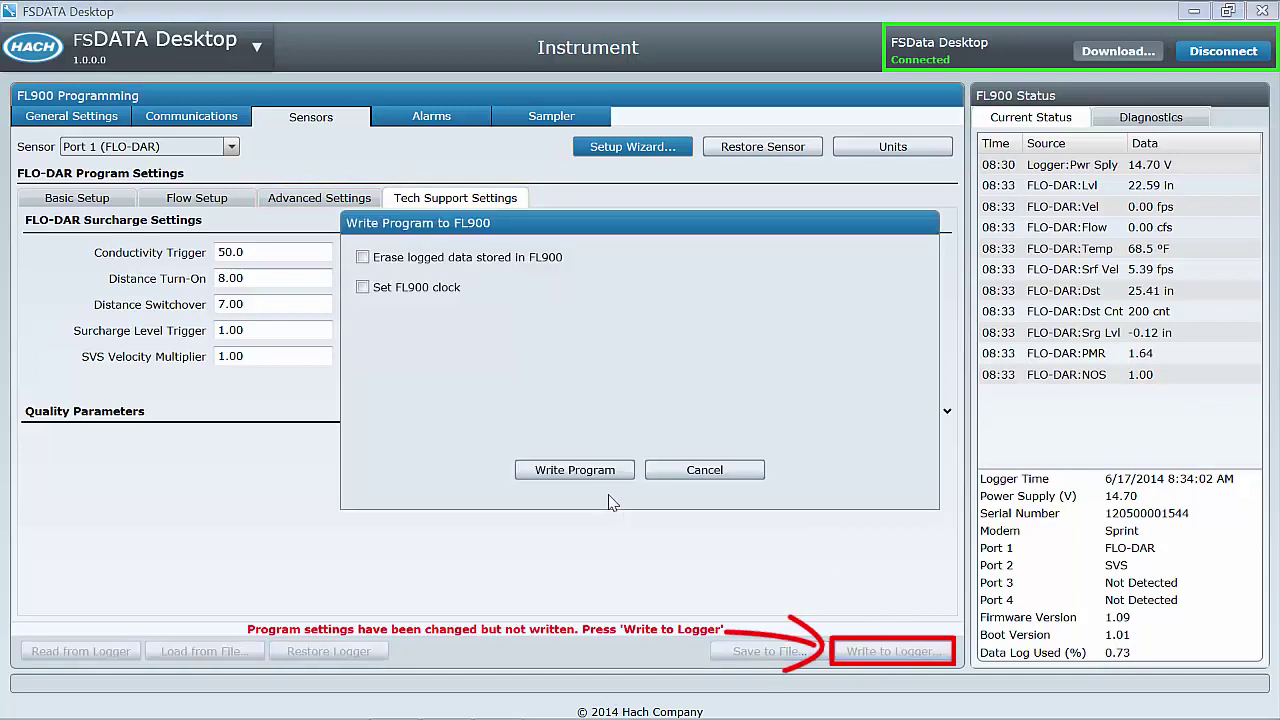
click(561, 469)
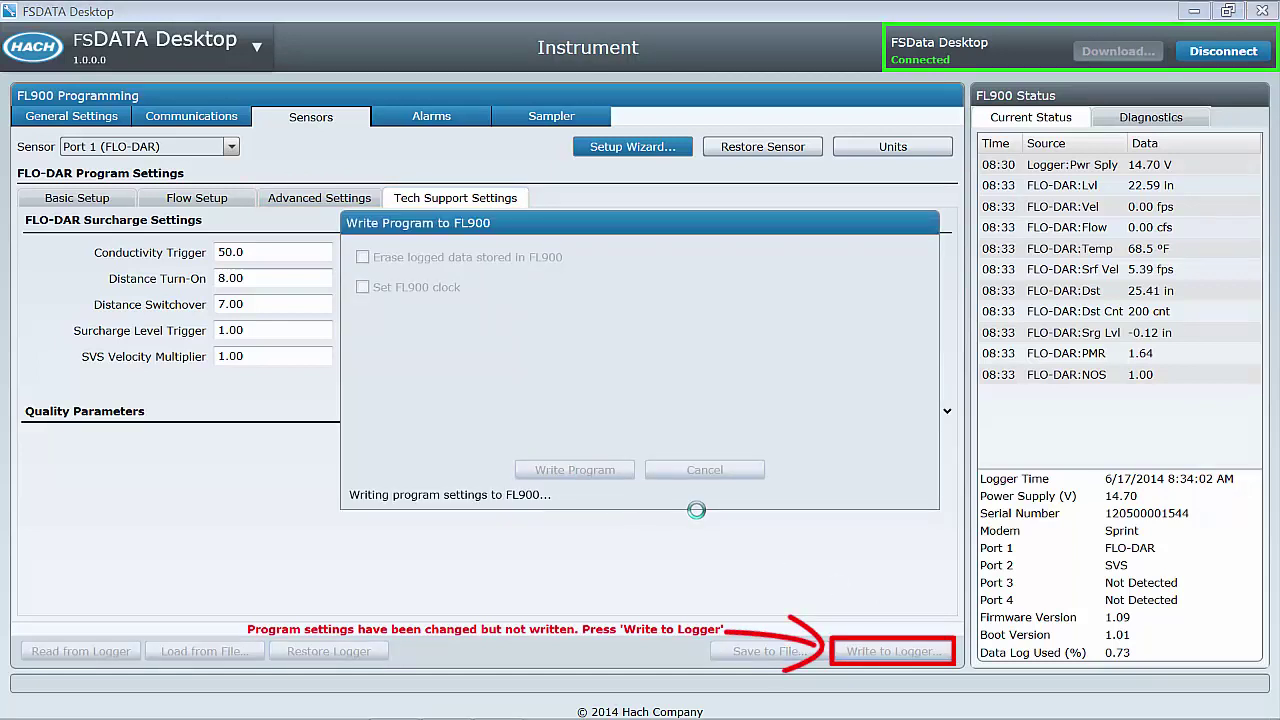